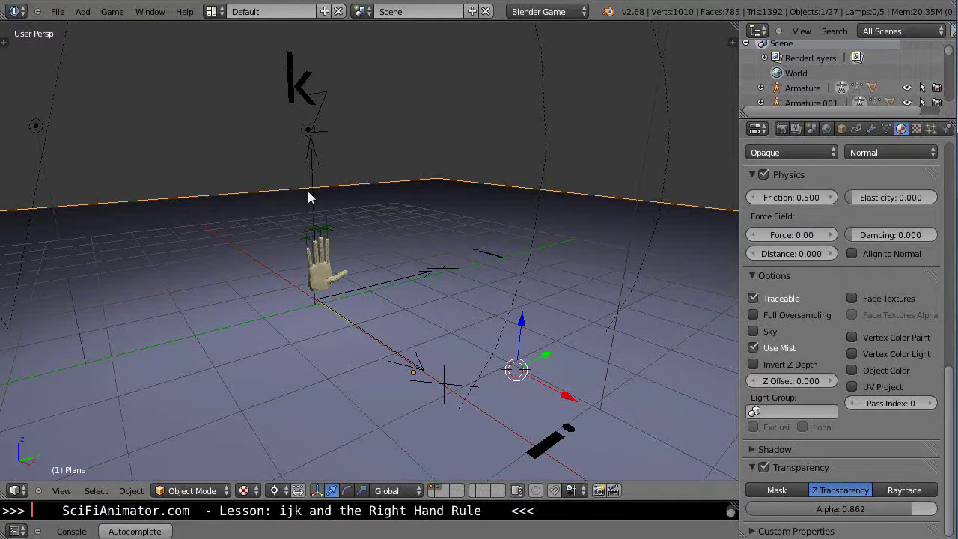
Select the axes empty at the base of the hand
{"action": "middle_click_drag", "start_coordinate": [333, 283], "coordinate": [297, 334]}
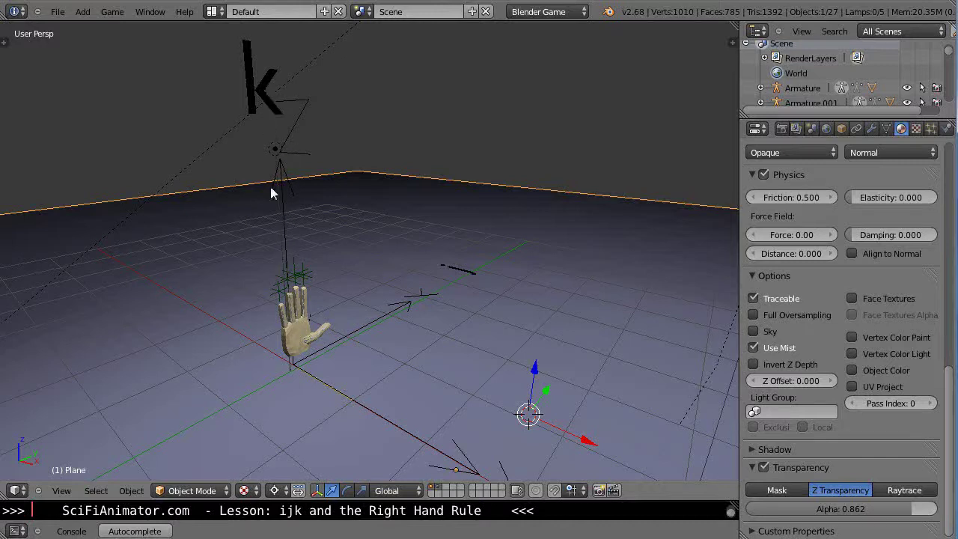
{"action": "scroll", "coordinate": [431, 414], "scroll_direction": "down", "scroll_amount": 3}
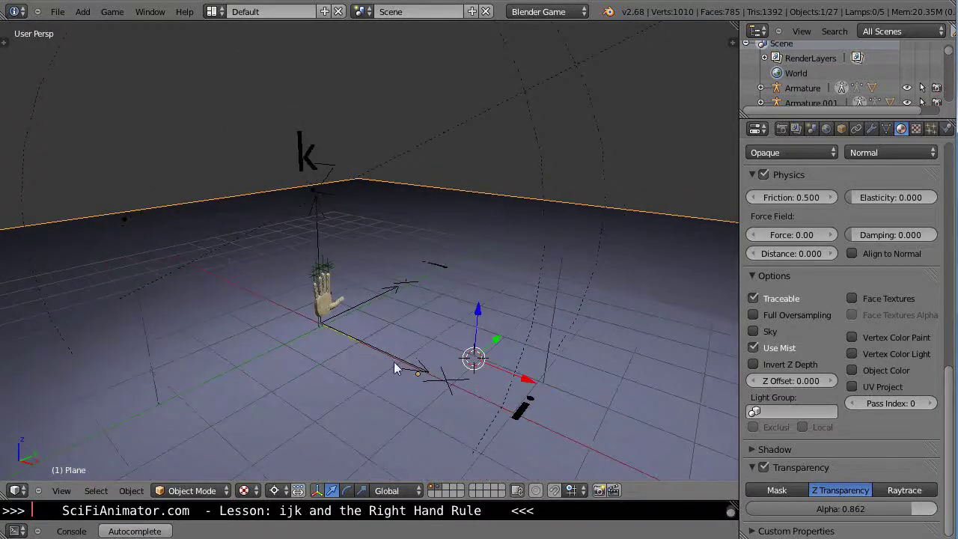
{"action": "right_click", "coordinate": [329, 325]}
{"action": "middle_click_drag", "start_coordinate": [426, 380], "coordinate": [334, 354]}
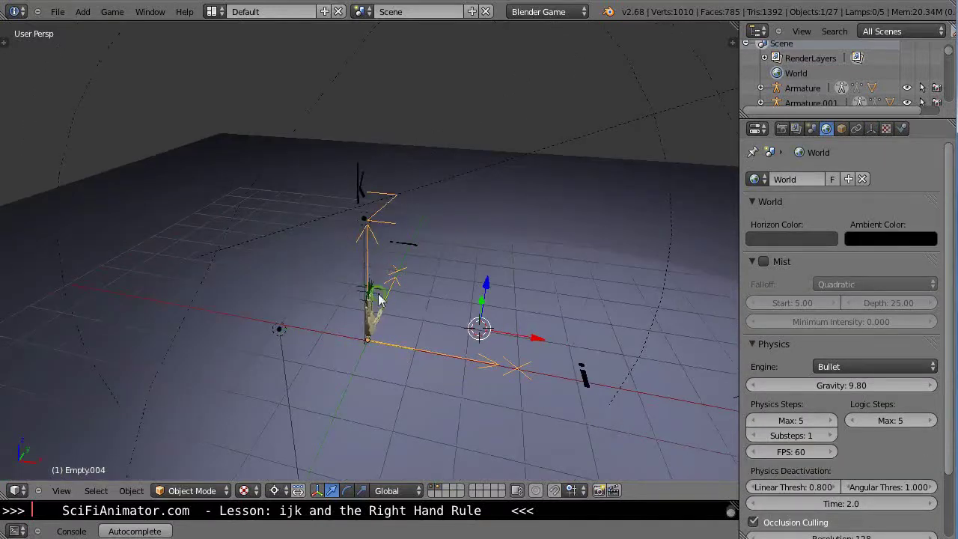
{"action": "middle_click_drag", "start_coordinate": [378, 294], "coordinate": [369, 274]}
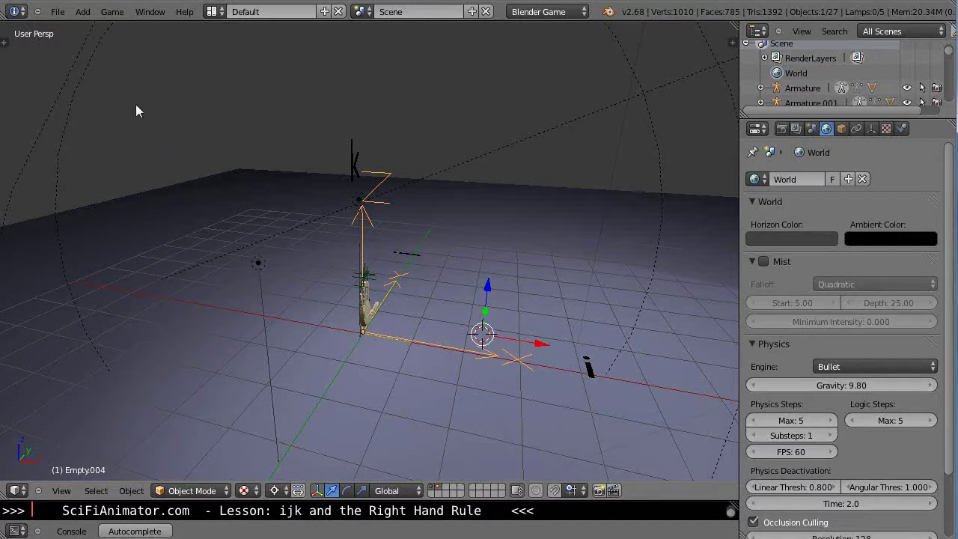
Handwrite the vector [0.0, 1.0, 0.0] with Grease Pencil in the dark area above the axes, and clear it
{"action": "key", "text": "t"}
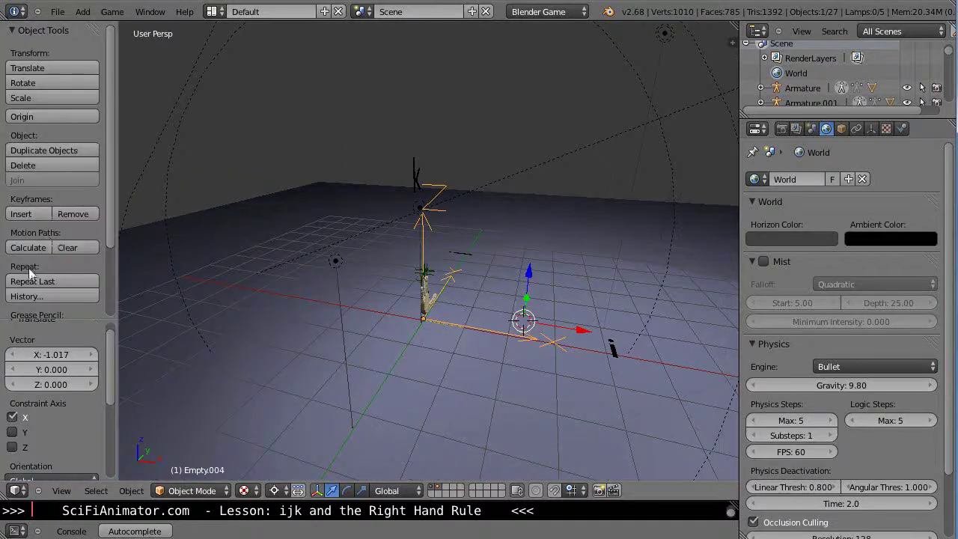
{"action": "scroll", "coordinate": [43, 251], "scroll_direction": "down", "scroll_amount": 5}
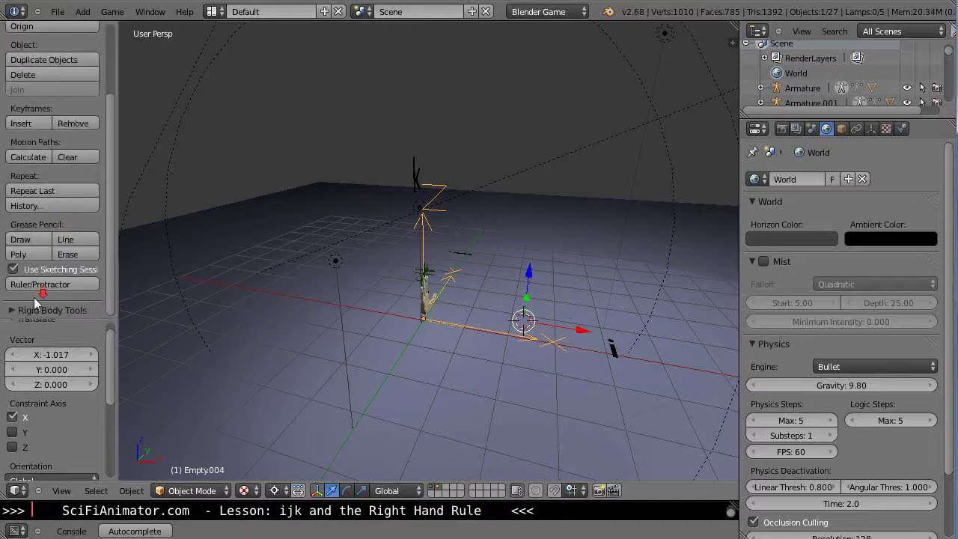
{"action": "left_click", "coordinate": [29, 239]}
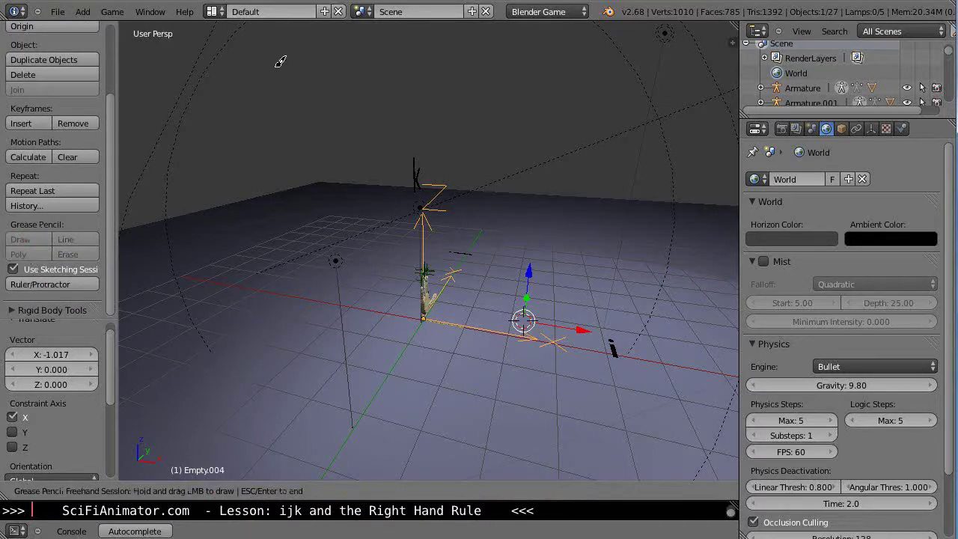
{"action": "mouse_move", "coordinate": [279, 59]}
{"action": "left_mouse_down"}
{"action": "mouse_move", "coordinate": [260, 62]}
{"action": "mouse_move", "coordinate": [257, 95]}
{"action": "mouse_move", "coordinate": [267, 103]}
{"action": "left_mouse_up"}
{"action": "mouse_move", "coordinate": [274, 71]}
{"action": "left_mouse_down"}
{"action": "mouse_move", "coordinate": [290, 85]}
{"action": "mouse_move", "coordinate": [297, 79]}
{"action": "mouse_move", "coordinate": [307, 97]}
{"action": "mouse_move", "coordinate": [345, 78]}
{"action": "mouse_move", "coordinate": [364, 98]}
{"action": "mouse_move", "coordinate": [381, 74]}
{"action": "mouse_move", "coordinate": [404, 75]}
{"action": "mouse_move", "coordinate": [417, 88]}
{"action": "mouse_move", "coordinate": [411, 96]}
{"action": "left_mouse_up"}
{"action": "left_click", "coordinate": [283, 88]}
{"action": "left_click", "coordinate": [332, 89]}
{"action": "left_click", "coordinate": [391, 82]}
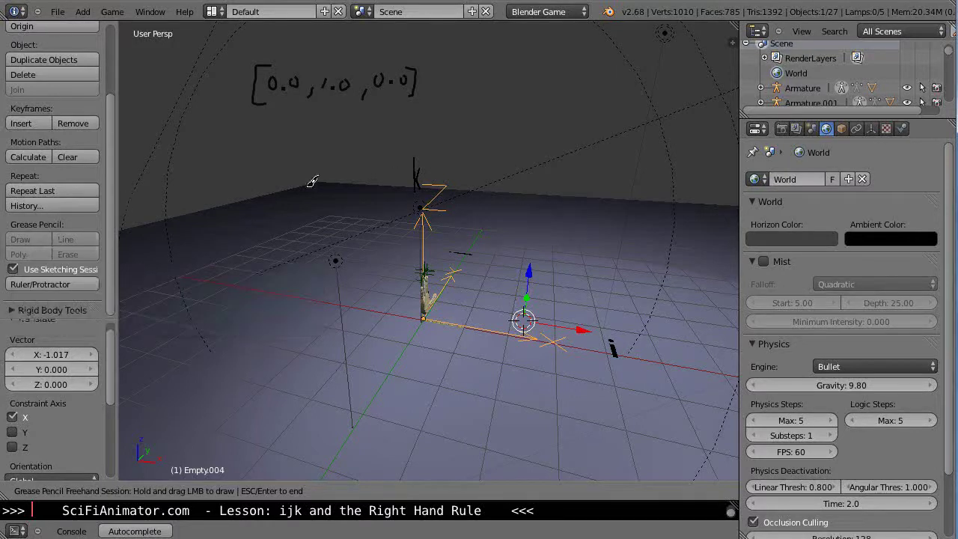
{"action": "key", "text": "Escape"}
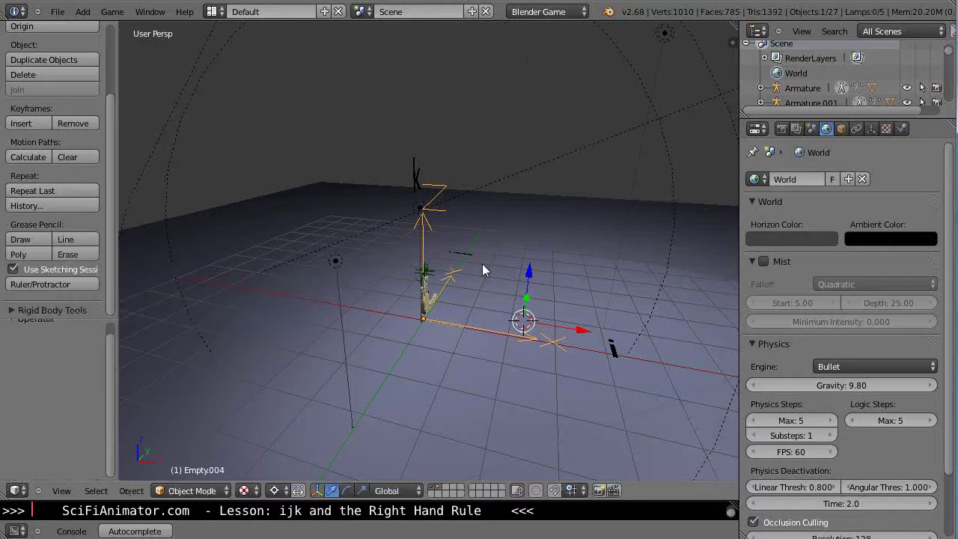
Examine the directions of the i, j and k axes and the hand's orientation from several angles
{"action": "middle_click_drag", "start_coordinate": [486, 270], "coordinate": [374, 336]}
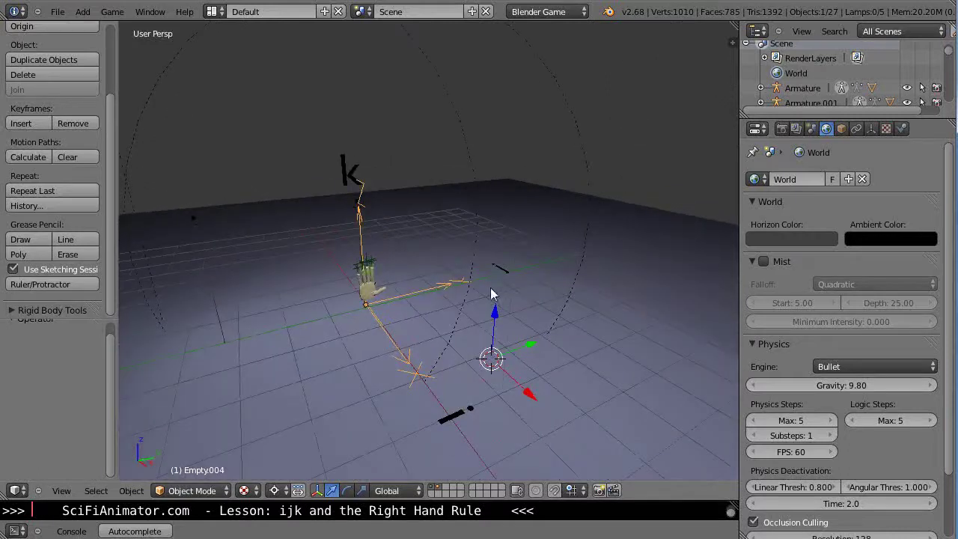
{"action": "middle_click_drag", "start_coordinate": [437, 299], "coordinate": [439, 277]}
{"action": "scroll", "coordinate": [321, 304], "scroll_direction": "up", "scroll_amount": 4}
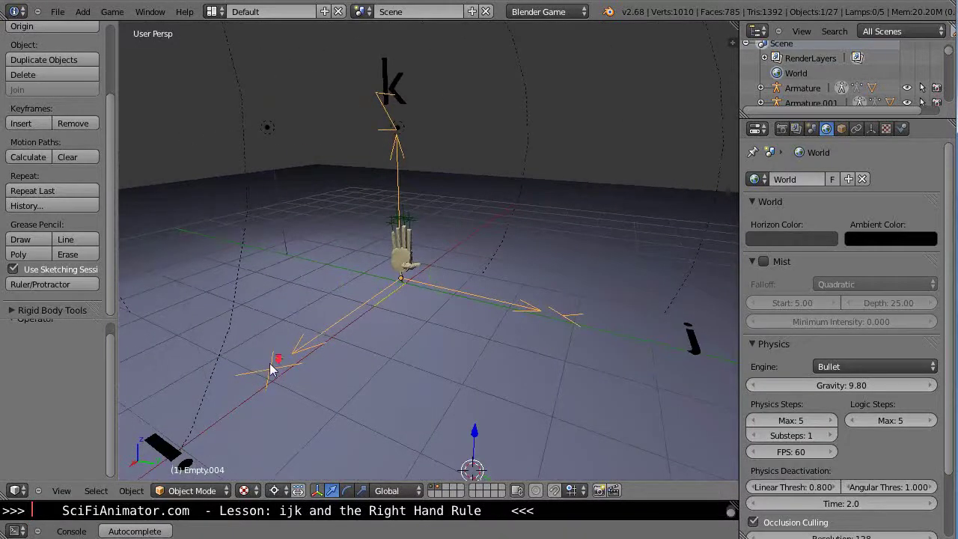
{"action": "scroll", "coordinate": [271, 364], "scroll_direction": "down", "scroll_amount": 2}
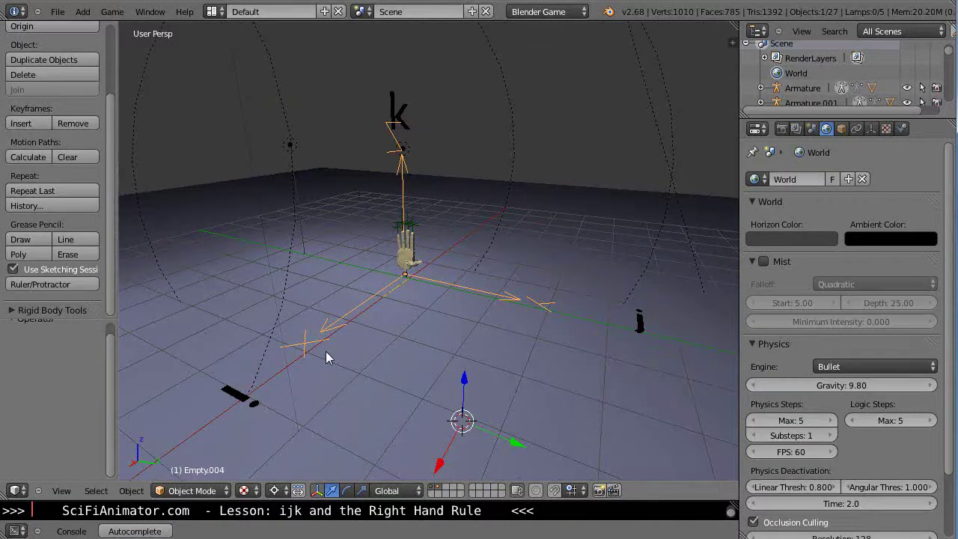
{"action": "middle_click_drag", "start_coordinate": [326, 351], "coordinate": [463, 385]}
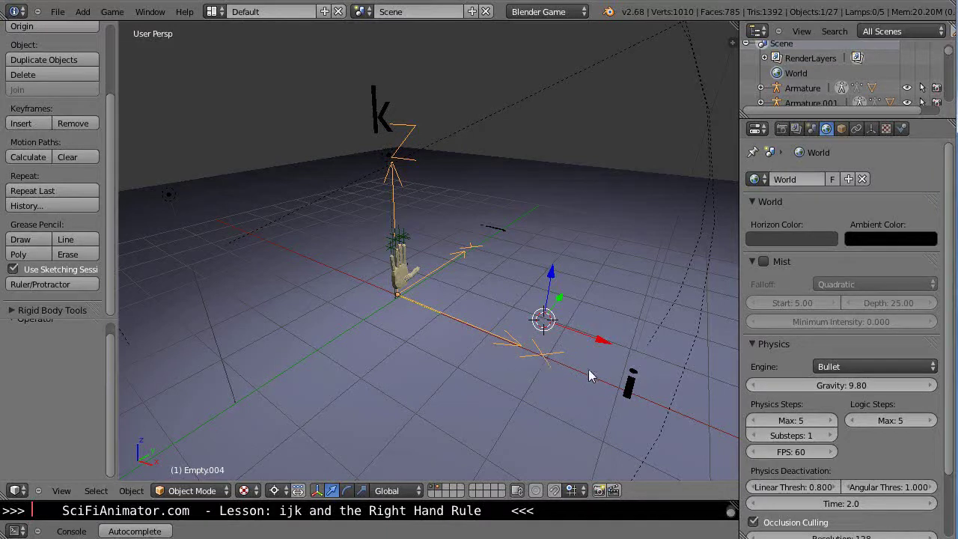
{"action": "middle_click_drag", "start_coordinate": [452, 293], "coordinate": [409, 281]}
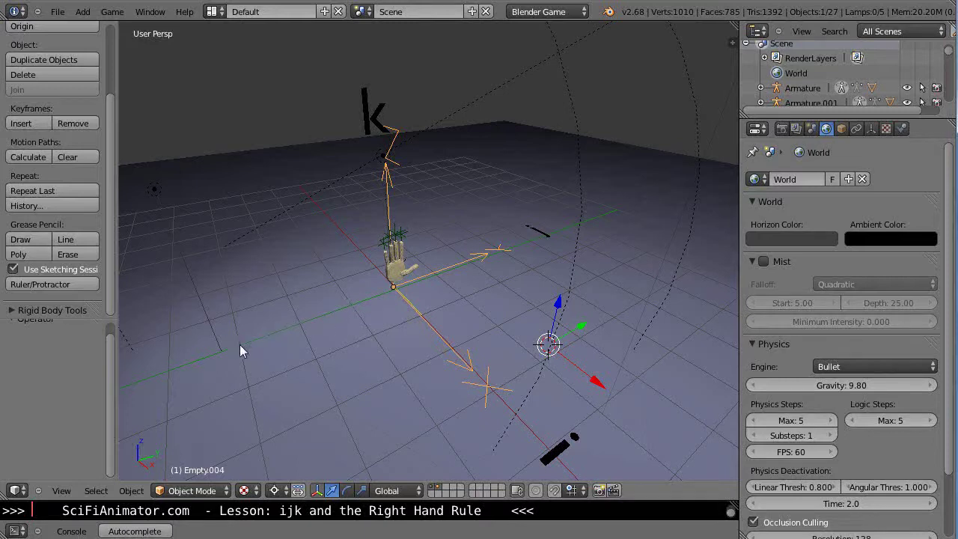
{"action": "middle_click_drag", "start_coordinate": [240, 345], "coordinate": [362, 330]}
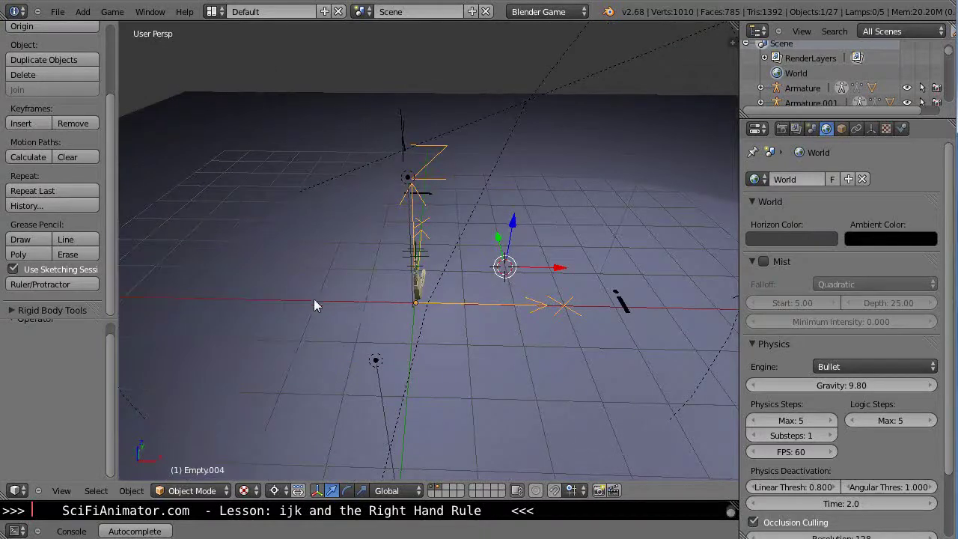
{"action": "middle_click_drag", "start_coordinate": [336, 328], "coordinate": [405, 297]}
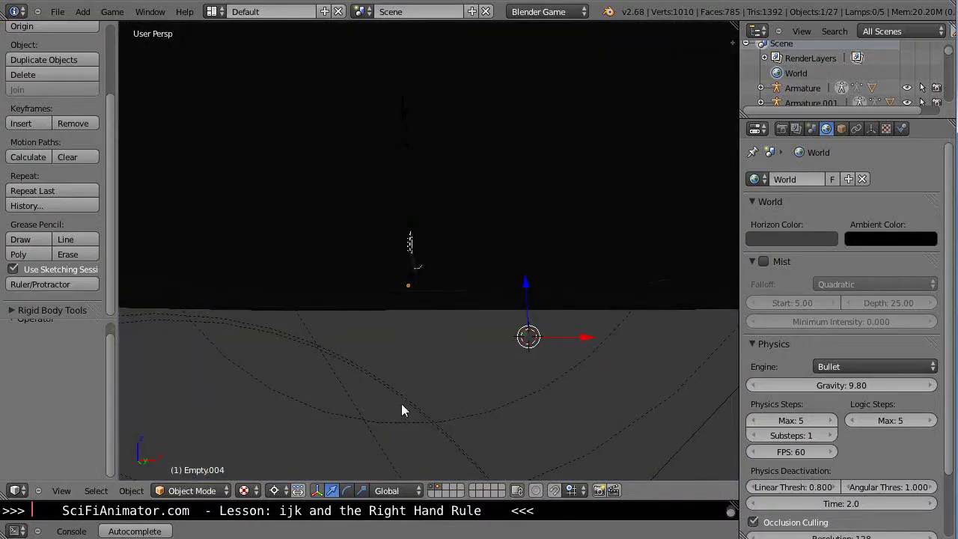
{"action": "middle_click_drag", "start_coordinate": [422, 364], "coordinate": [360, 304]}
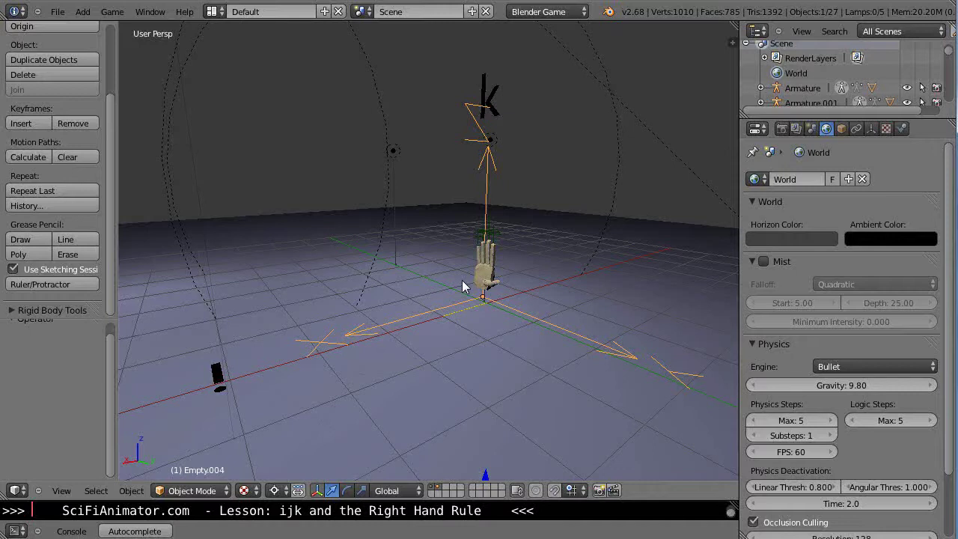
{"action": "middle_click_drag", "start_coordinate": [454, 280], "coordinate": [569, 278]}
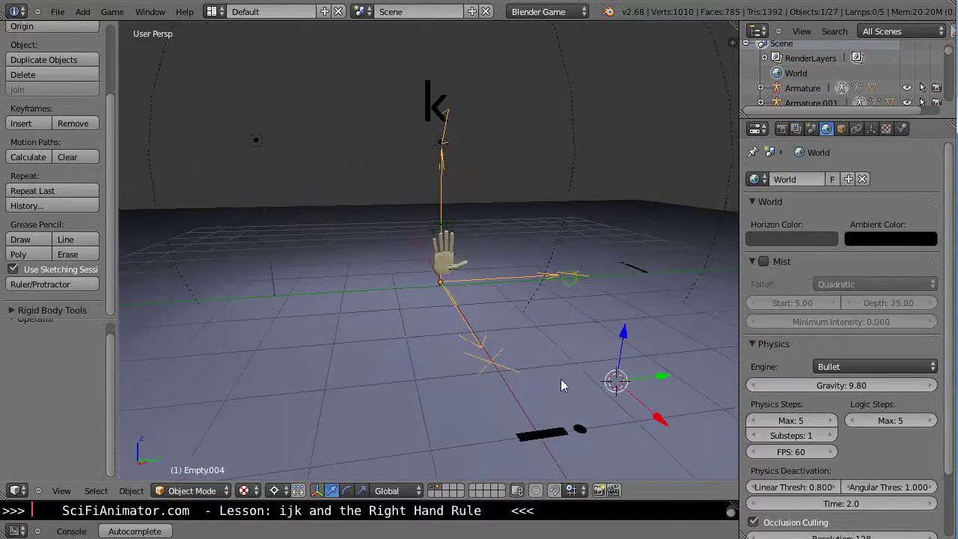
{"action": "middle_click_drag", "start_coordinate": [507, 299], "coordinate": [396, 312]}
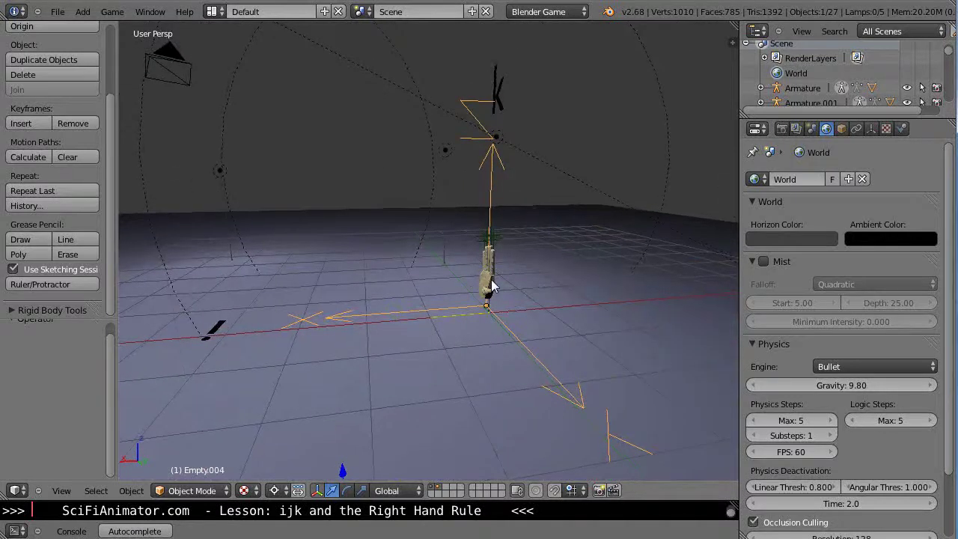
{"action": "middle_click_drag", "start_coordinate": [487, 285], "coordinate": [538, 248]}
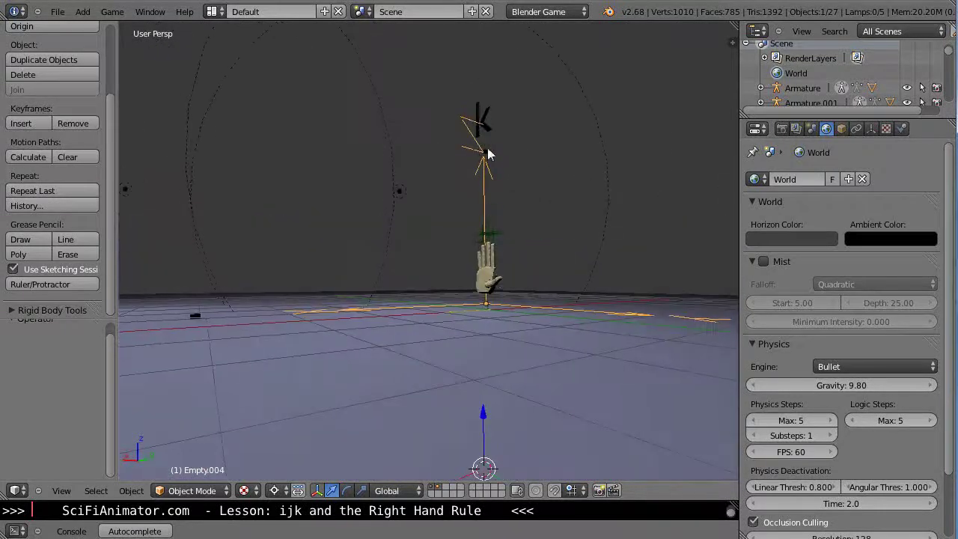
{"action": "scroll", "coordinate": [487, 266], "scroll_direction": "up", "scroll_amount": 3}
{"action": "middle_click_drag", "start_coordinate": [487, 266], "coordinate": [493, 271]}
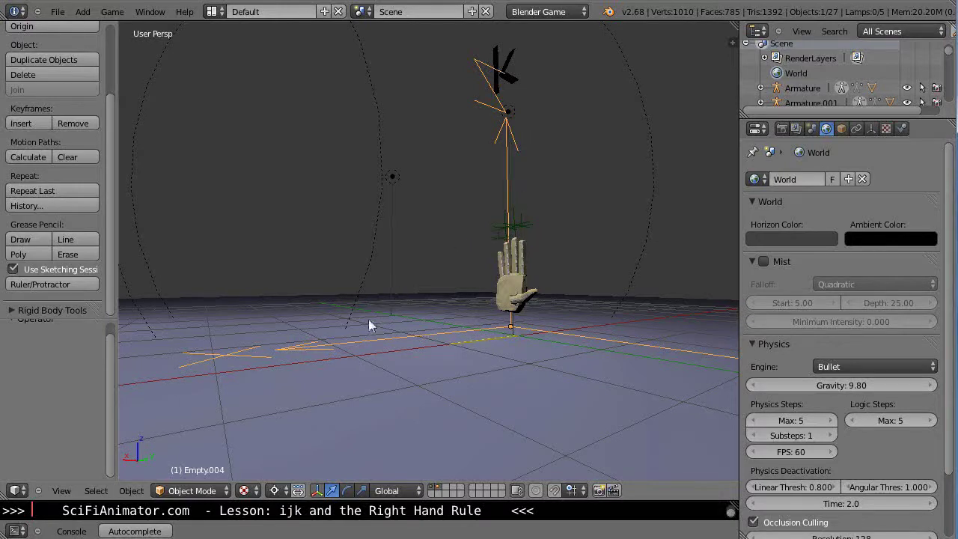
Move the four fingertip empties together by about X 0.174, Y 0.080, Z -0.320 to curl the fingers toward the i axis
{"action": "middle_click_drag", "start_coordinate": [368, 319], "coordinate": [595, 312]}
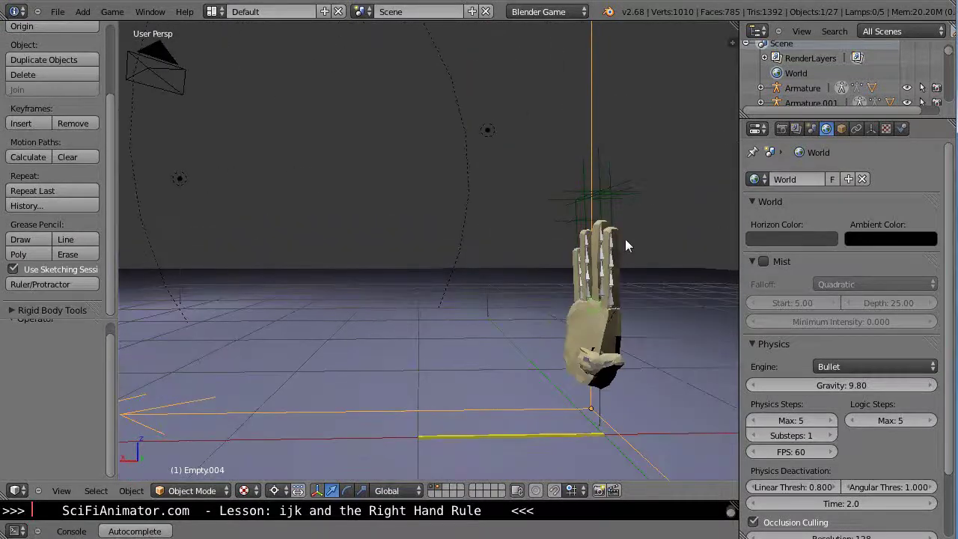
{"action": "right_click", "coordinate": [614, 192]}
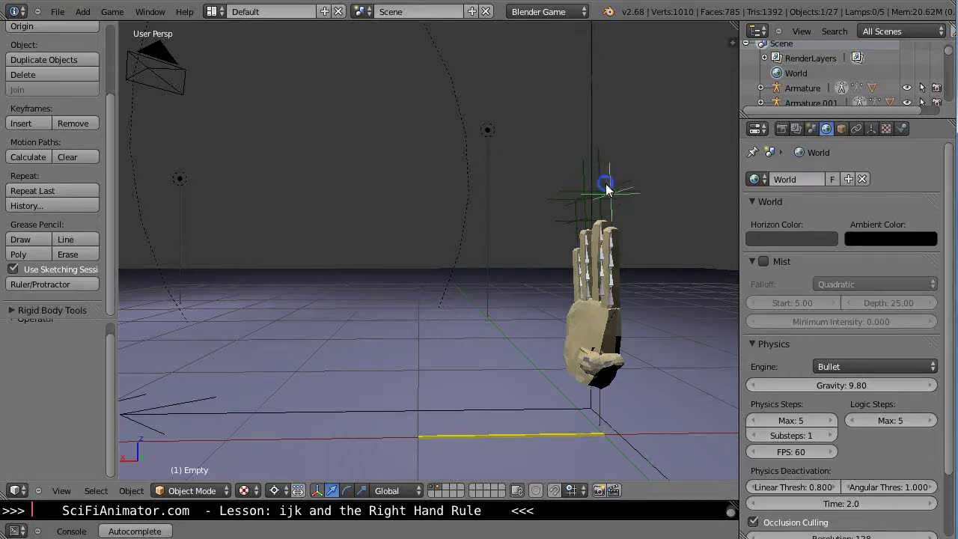
{"action": "right_click", "coordinate": [590, 195], "text": "shift"}
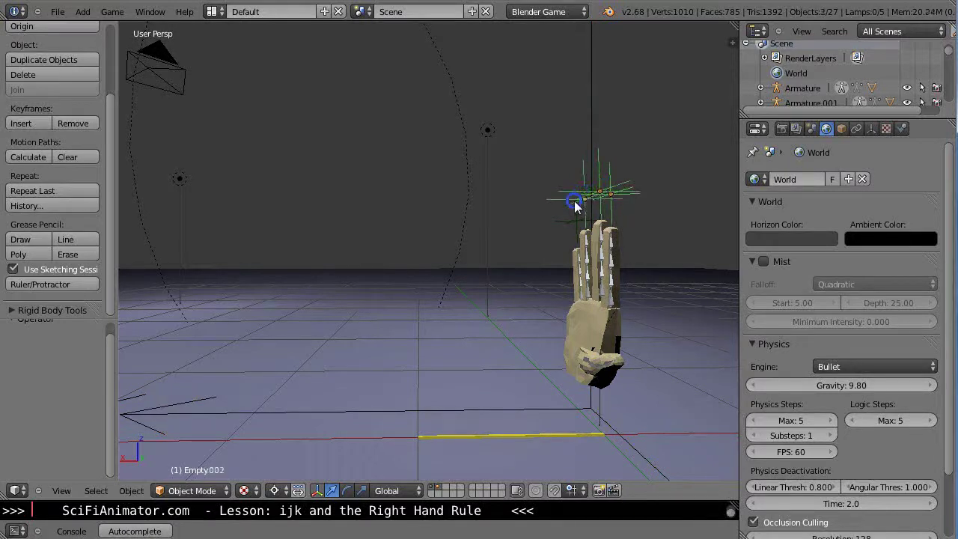
{"action": "right_click", "coordinate": [584, 199], "text": "shift"}
{"action": "right_click", "coordinate": [576, 220], "text": "shift"}
{"action": "middle_click_drag", "start_coordinate": [596, 221], "coordinate": [567, 239]}
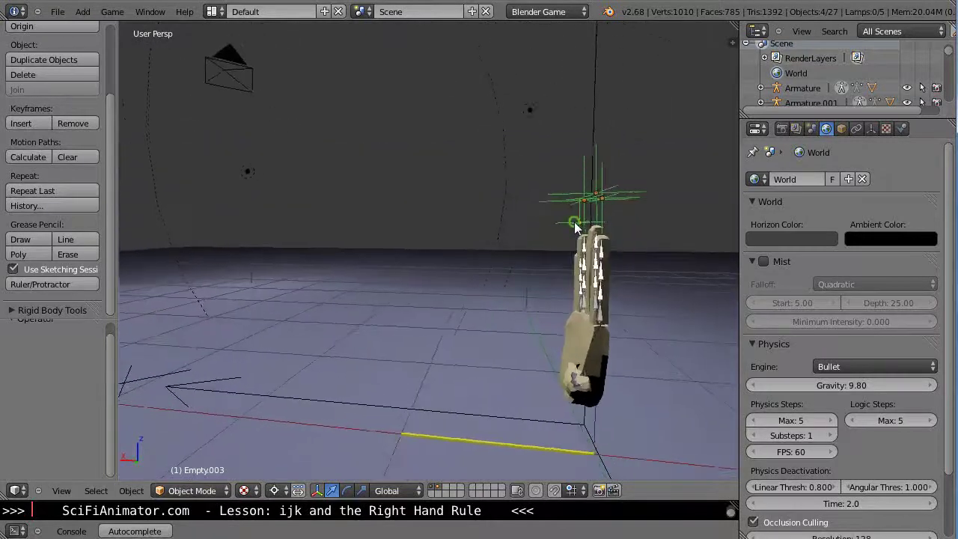
{"action": "key", "text": "g"}
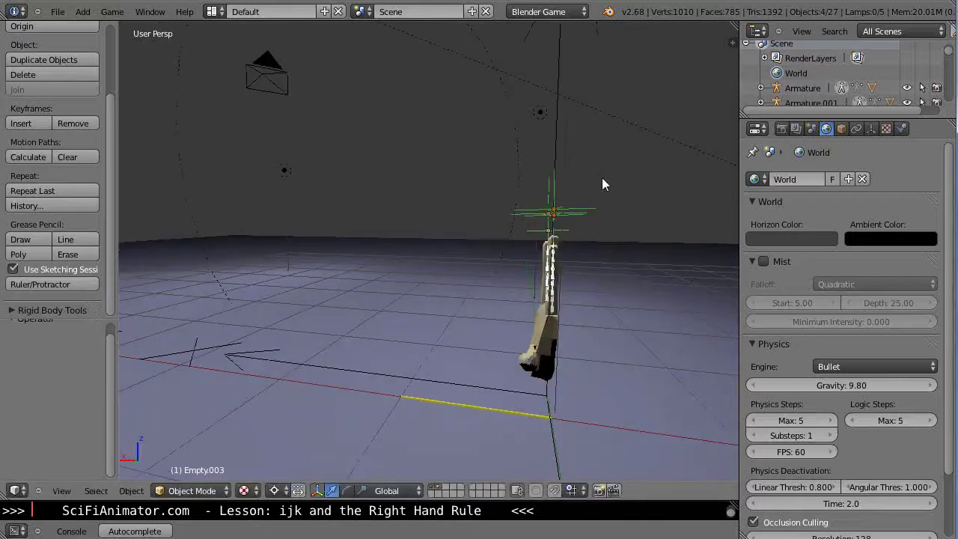
{"action": "key", "text": "g"}
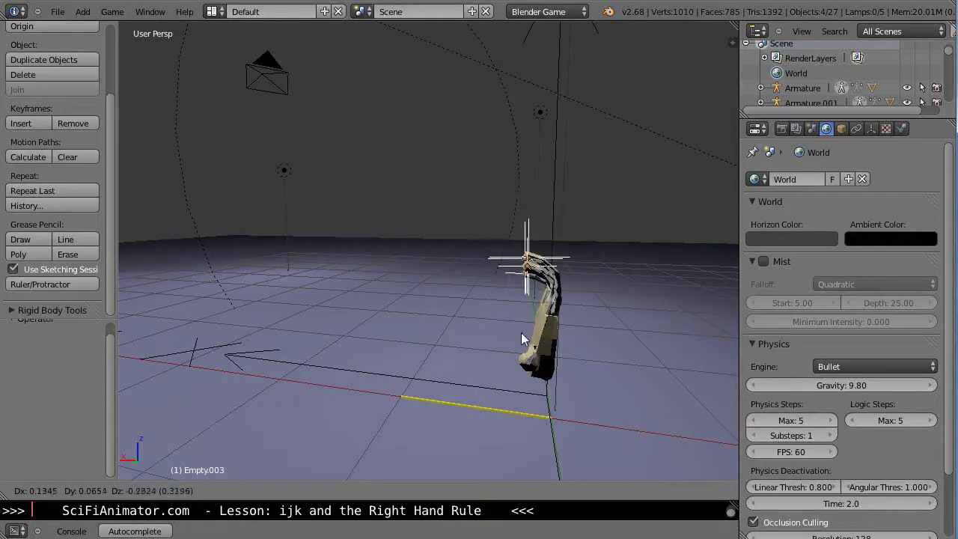
{"action": "left_click", "coordinate": [497, 358]}
Handwrite the cross product "k x i = j" with Grease Pencil in the dark area beside the curled hand
{"action": "middle_click_drag", "start_coordinate": [544, 358], "coordinate": [238, 319]}
{"action": "middle_click_drag", "start_coordinate": [361, 291], "coordinate": [382, 265]}
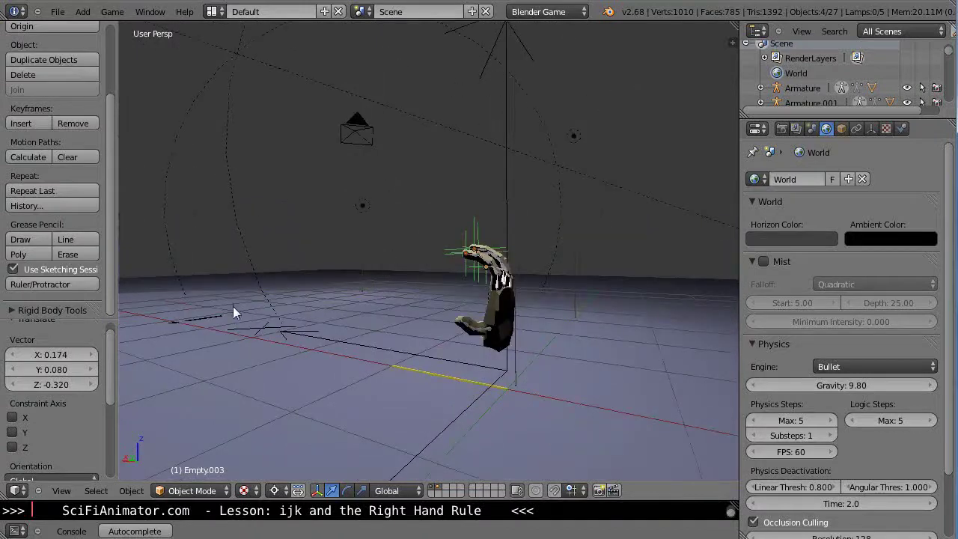
{"action": "middle_click_drag", "start_coordinate": [449, 341], "coordinate": [639, 332]}
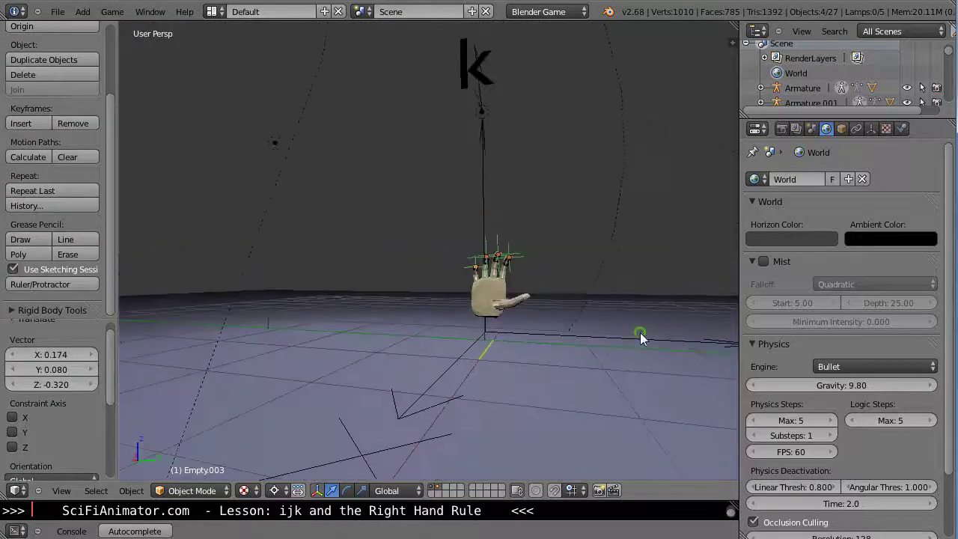
{"action": "scroll", "coordinate": [597, 337], "scroll_direction": "up", "scroll_amount": 3}
{"action": "mouse_move", "coordinate": [571, 336]}
{"action": "middle_mouse_down"}
{"action": "mouse_move", "coordinate": [635, 338]}
{"action": "mouse_move", "coordinate": [565, 346]}
{"action": "middle_mouse_up"}
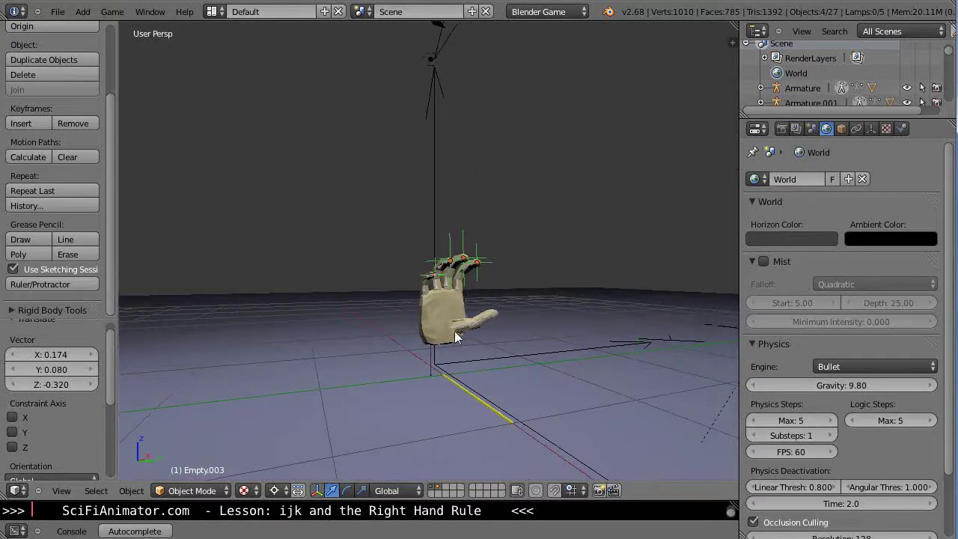
{"action": "left_click", "coordinate": [21, 238]}
{"action": "mouse_move", "coordinate": [187, 96]}
{"action": "left_mouse_down"}
{"action": "mouse_move", "coordinate": [184, 125]}
{"action": "mouse_move", "coordinate": [205, 102]}
{"action": "mouse_move", "coordinate": [197, 112]}
{"action": "mouse_move", "coordinate": [224, 128]}
{"action": "left_mouse_up"}
{"action": "mouse_move", "coordinate": [218, 104]}
{"action": "left_mouse_down"}
{"action": "mouse_move", "coordinate": [234, 123]}
{"action": "mouse_move", "coordinate": [239, 102]}
{"action": "mouse_move", "coordinate": [261, 104]}
{"action": "mouse_move", "coordinate": [258, 120]}
{"action": "mouse_move", "coordinate": [295, 106]}
{"action": "left_mouse_up"}
{"action": "left_click", "coordinate": [264, 88]}
{"action": "right_click_drag", "start_coordinate": [299, 100], "coordinate": [289, 107]}
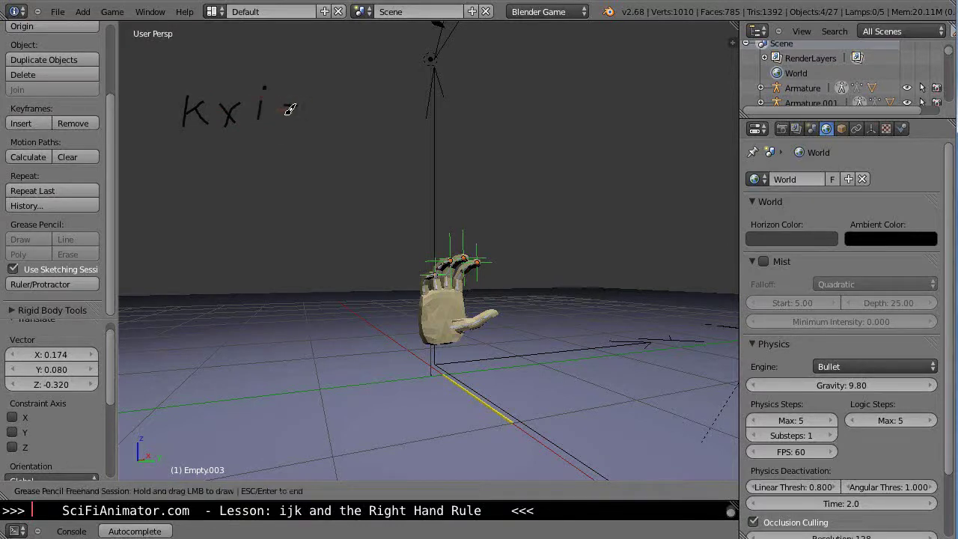
{"action": "left_click_drag", "start_coordinate": [283, 107], "coordinate": [299, 106]}
{"action": "left_click_drag", "start_coordinate": [283, 116], "coordinate": [300, 115]}
{"action": "right_click_drag", "start_coordinate": [332, 89], "coordinate": [328, 109]}
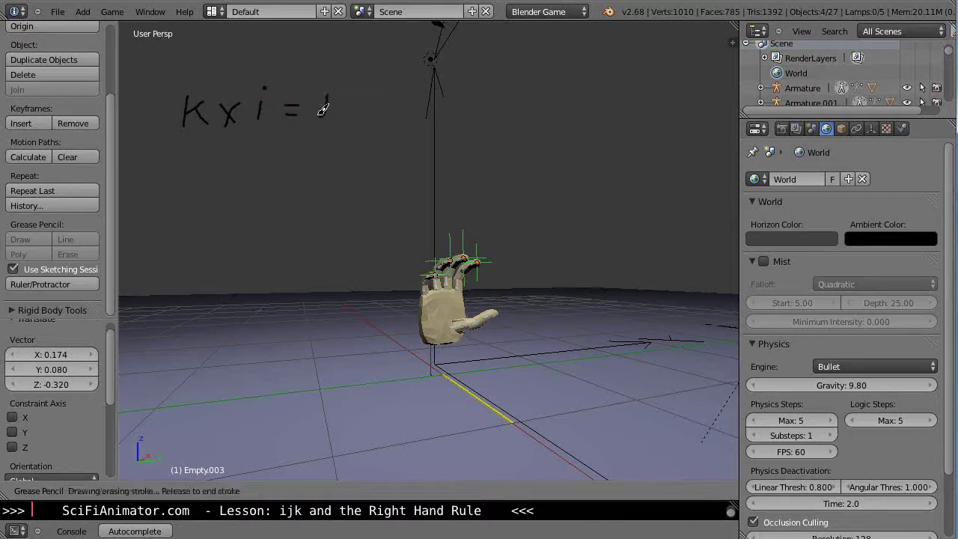
{"action": "left_click_drag", "start_coordinate": [319, 114], "coordinate": [316, 113]}
{"action": "mouse_move", "coordinate": [453, 288]}
{"action": "middle_mouse_down"}
{"action": "mouse_move", "coordinate": [413, 292]}
{"action": "mouse_move", "coordinate": [458, 337]}
{"action": "middle_mouse_up"}
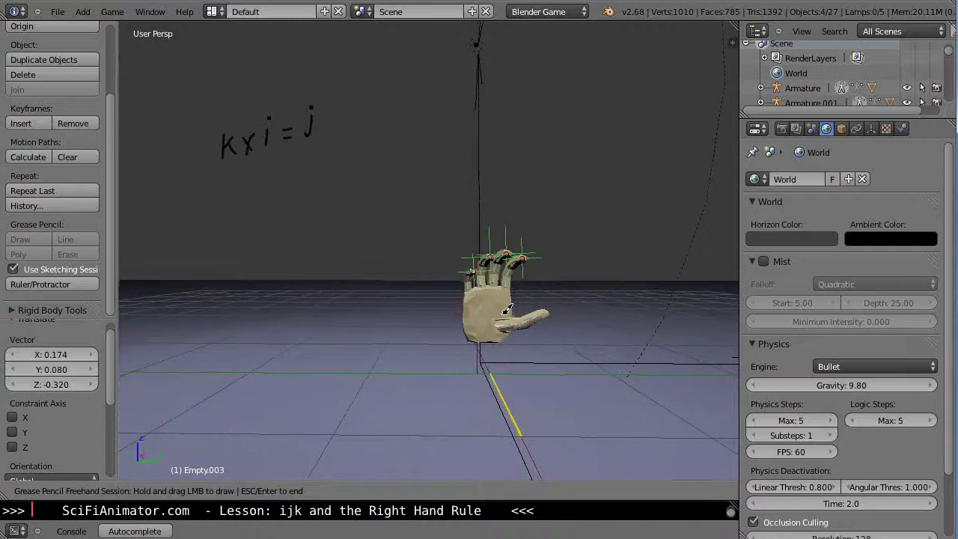
{"action": "middle_click_drag", "start_coordinate": [559, 323], "coordinate": [410, 360]}
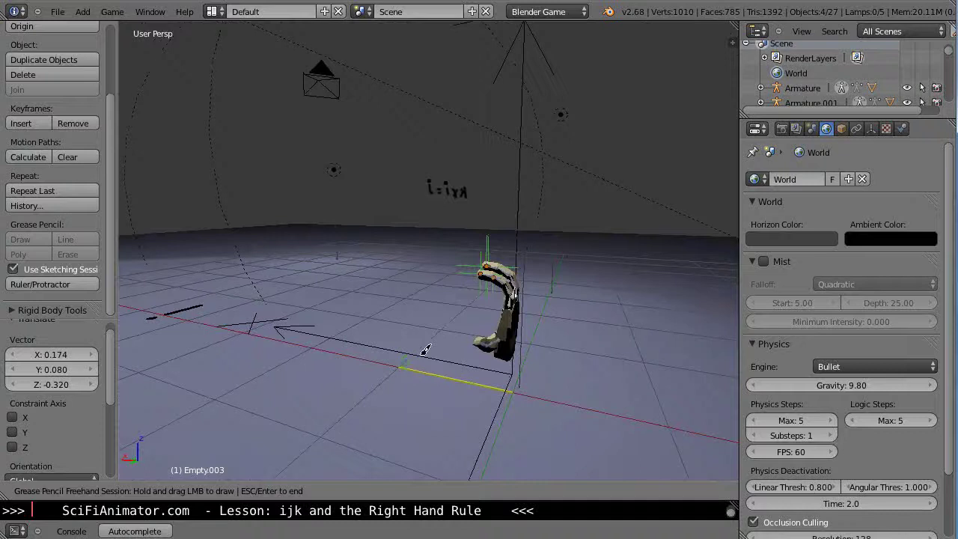
{"action": "key", "text": "Escape"}
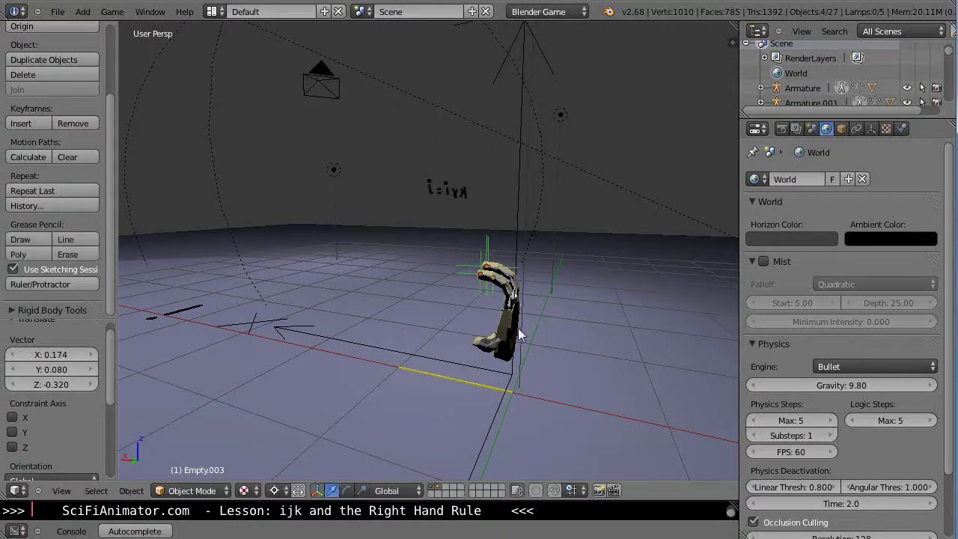
Undo the handwritten "k x i = j" note and the last move of the four fingertip empties
{"action": "key", "text": "ctrl+z"}
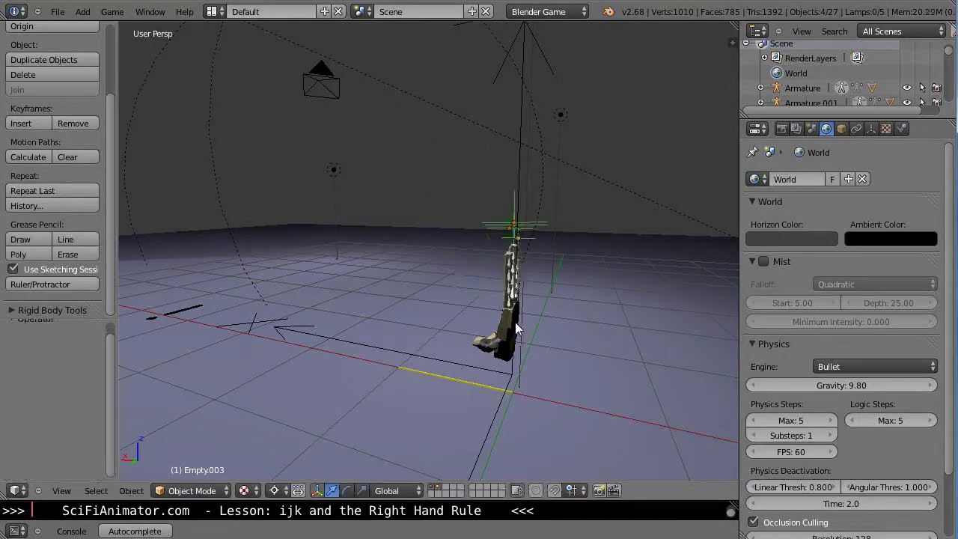
{"action": "middle_click_drag", "start_coordinate": [514, 334], "coordinate": [469, 376]}
{"action": "right_click", "coordinate": [527, 325]}
{"action": "key", "text": "ctrl+Tab"}
{"action": "left_click", "coordinate": [524, 325]}
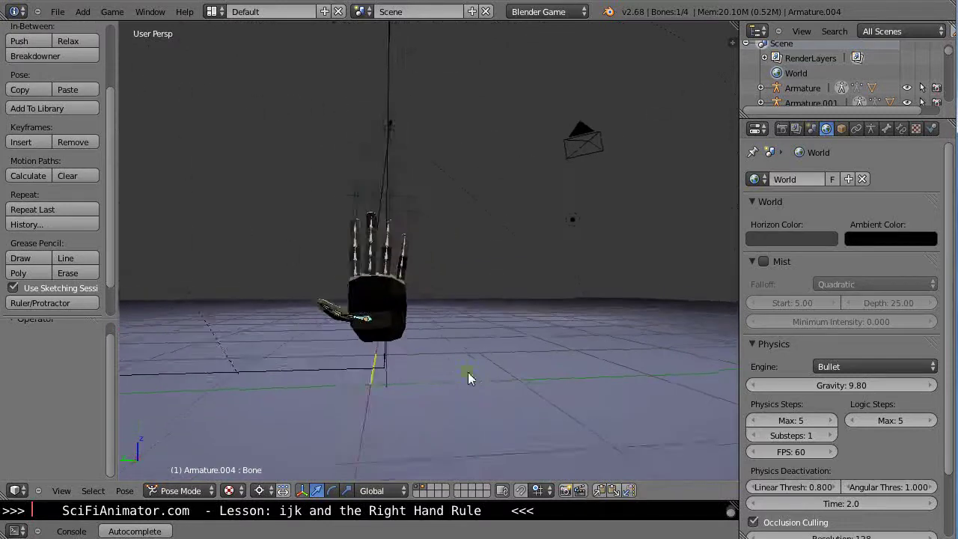
Select every object of the palm's RightHand group and rotate the hand about 89.158° around the global X axis
{"action": "right_click", "coordinate": [380, 340]}
{"action": "right_click", "coordinate": [396, 295]}
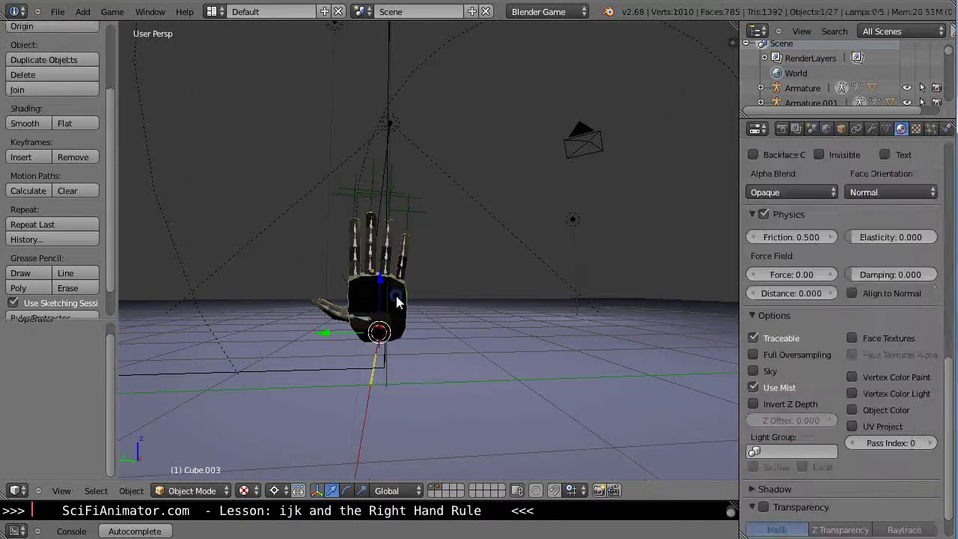
{"action": "key", "text": "shift+g"}
{"action": "left_click", "coordinate": [396, 296]}
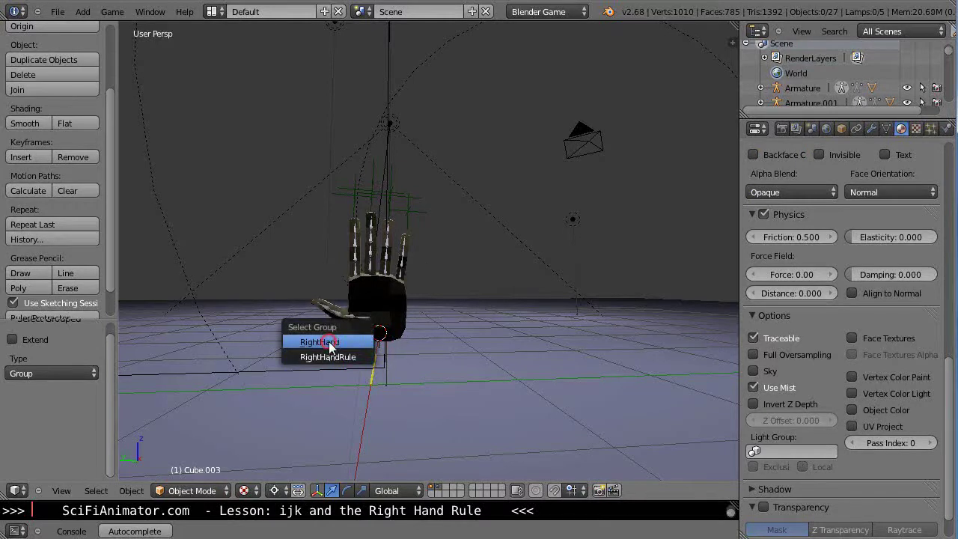
{"action": "left_click", "coordinate": [329, 341]}
{"action": "middle_click_drag", "start_coordinate": [330, 343], "coordinate": [502, 281]}
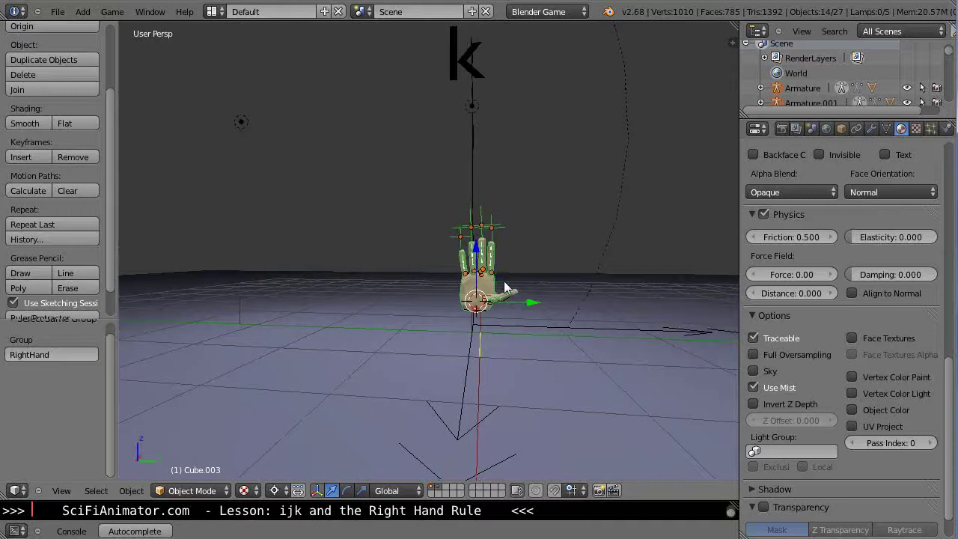
{"action": "key", "text": "r"}
{"action": "key", "text": "x"}
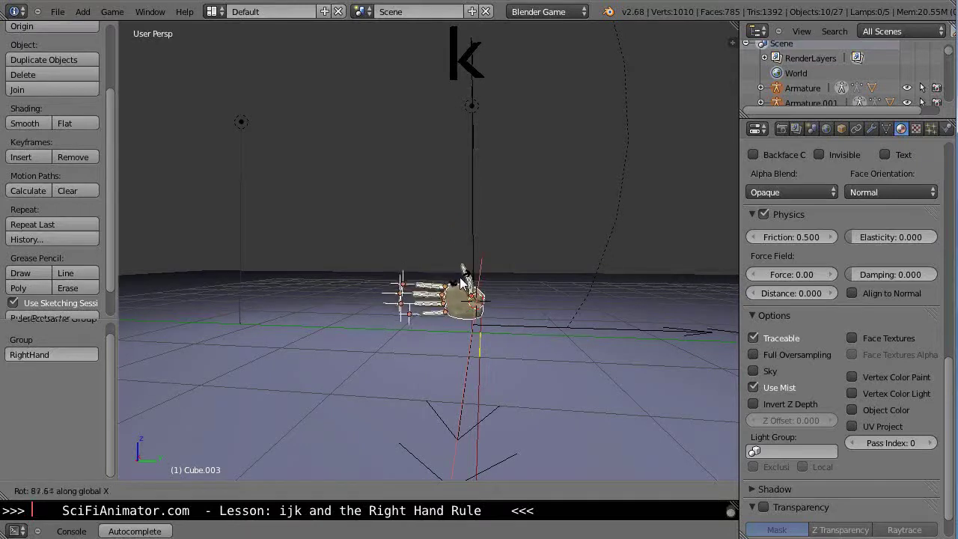
{"action": "left_click", "coordinate": [464, 282]}
{"action": "middle_click_drag", "start_coordinate": [464, 284], "coordinate": [574, 221]}
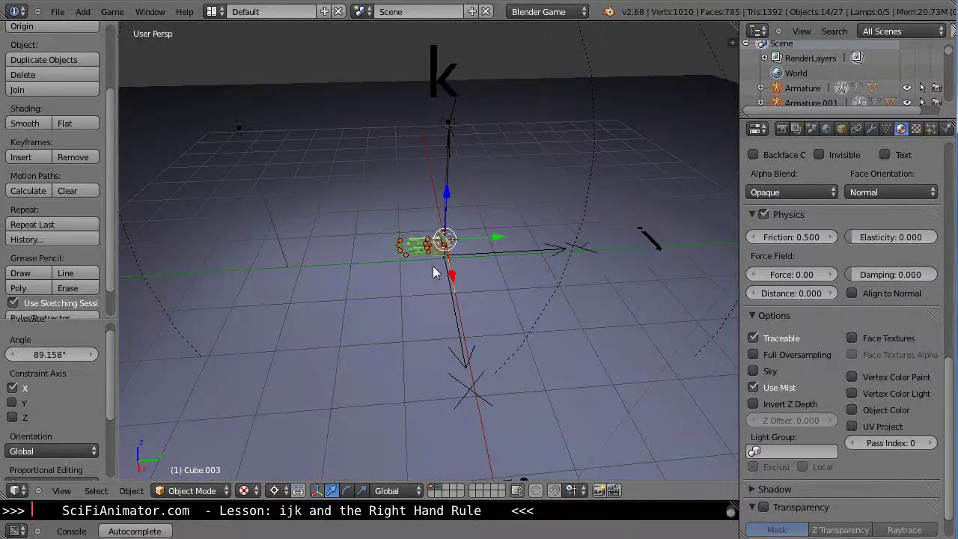
{"action": "middle_click_drag", "start_coordinate": [503, 336], "coordinate": [552, 255]}
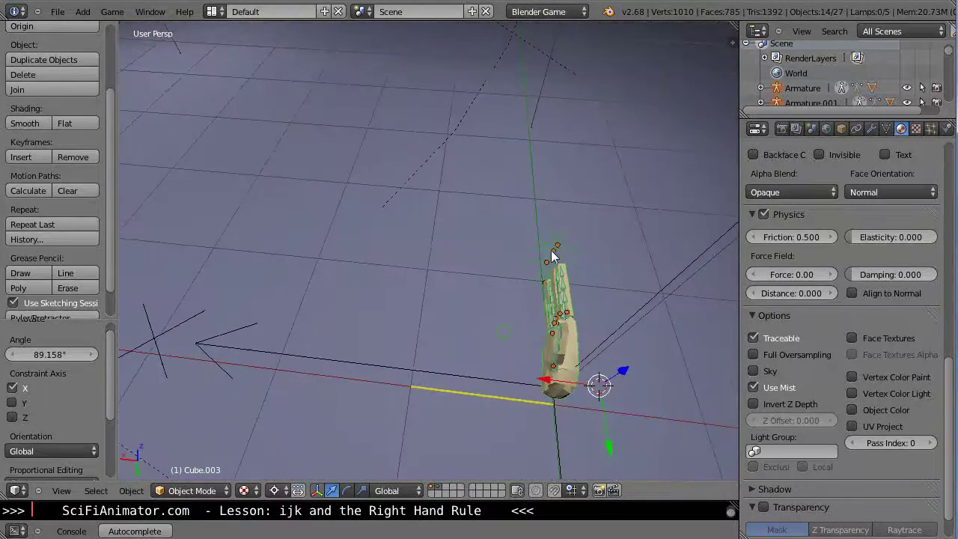
{"action": "right_click", "coordinate": [560, 250]}
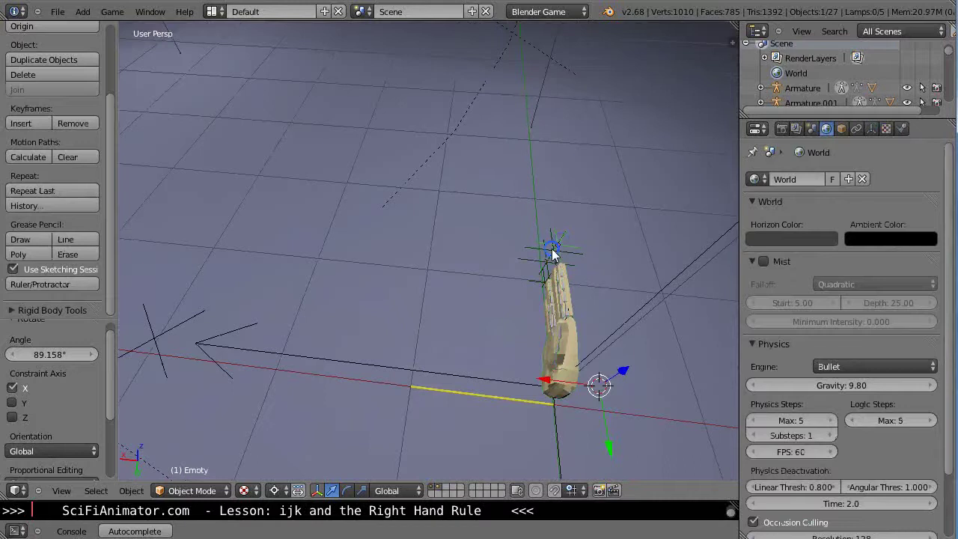
{"action": "right_click", "coordinate": [551, 259], "text": "shift"}
{"action": "right_click", "coordinate": [548, 257], "text": "shift"}
{"action": "right_click", "coordinate": [544, 276]}
{"action": "key", "text": "ctrl+Tab"}
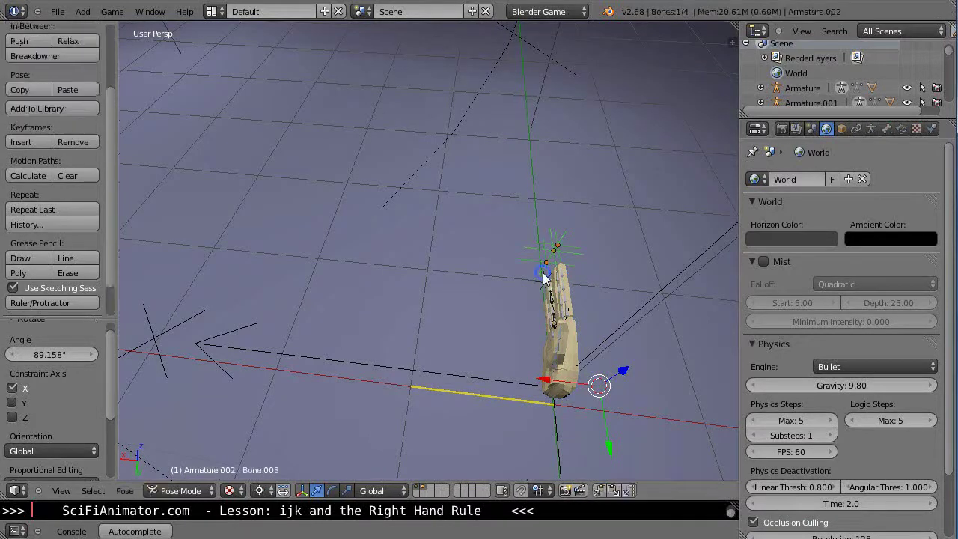
{"action": "right_click", "coordinate": [546, 280]}
Select the four fingertip empties of the sideways hand together
{"action": "middle_click_drag", "start_coordinate": [555, 300], "coordinate": [420, 187]}
{"action": "scroll", "coordinate": [580, 328], "scroll_direction": "up", "scroll_amount": 2}
{"action": "middle_click_drag", "start_coordinate": [579, 328], "coordinate": [557, 295]}
{"action": "right_click", "coordinate": [478, 313]}
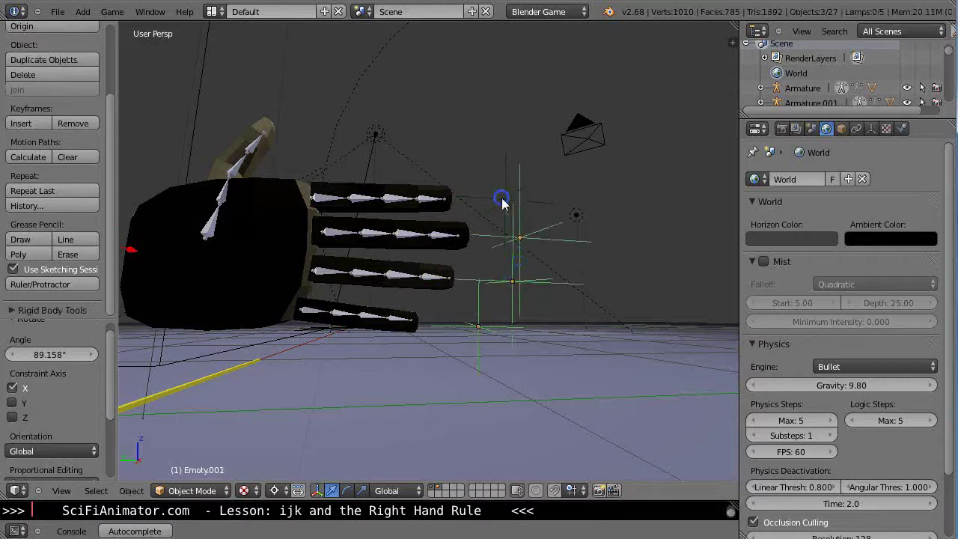
{"action": "right_click", "coordinate": [501, 199], "text": "shift"}
{"action": "middle_click_drag", "start_coordinate": [421, 238], "coordinate": [565, 322]}
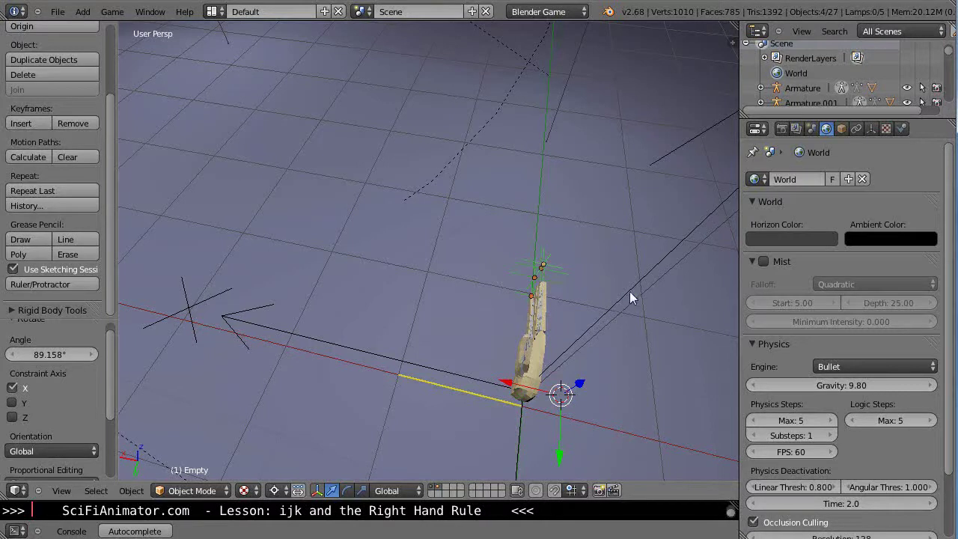
{"action": "middle_click_drag", "start_coordinate": [631, 298], "coordinate": [612, 267]}
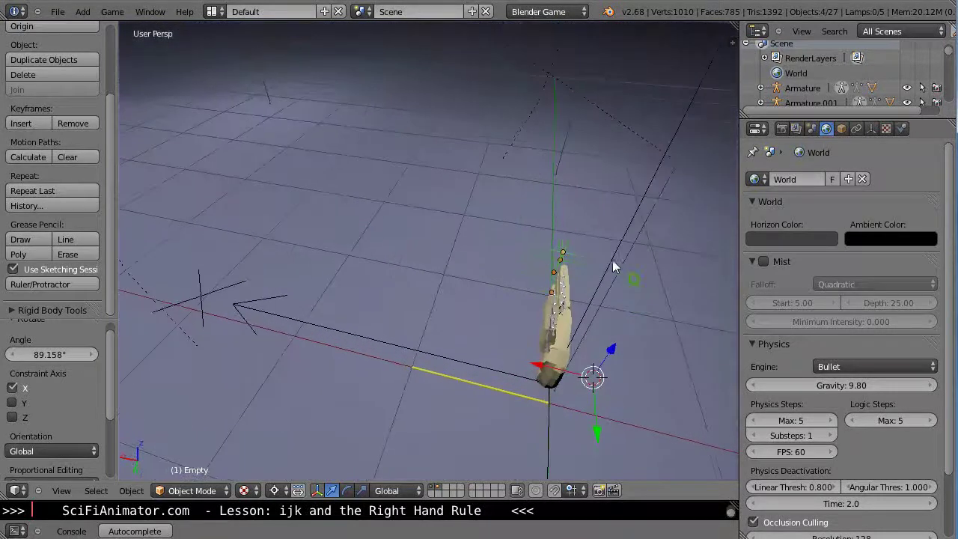
{"action": "key", "text": "g"}
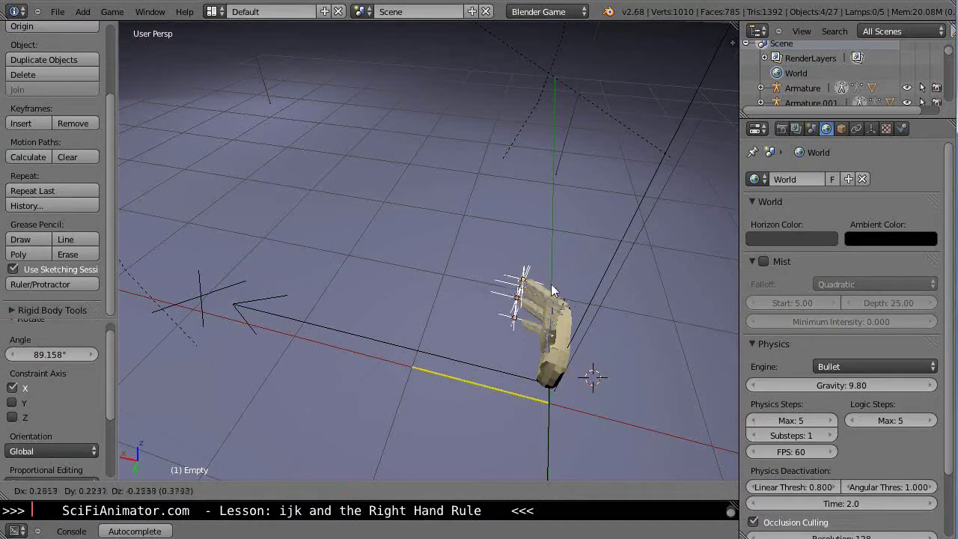
{"action": "left_click", "coordinate": [573, 271]}
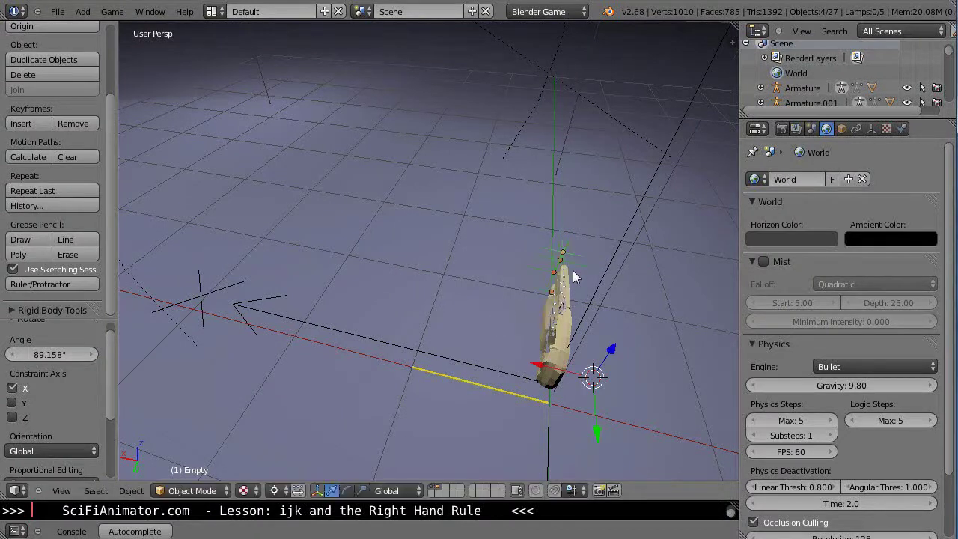
In top view, move the four fingertip empties by about X 0.236, Y 0.430 to curl the fingers toward the i axis
{"action": "key", "text": "KP_7"}
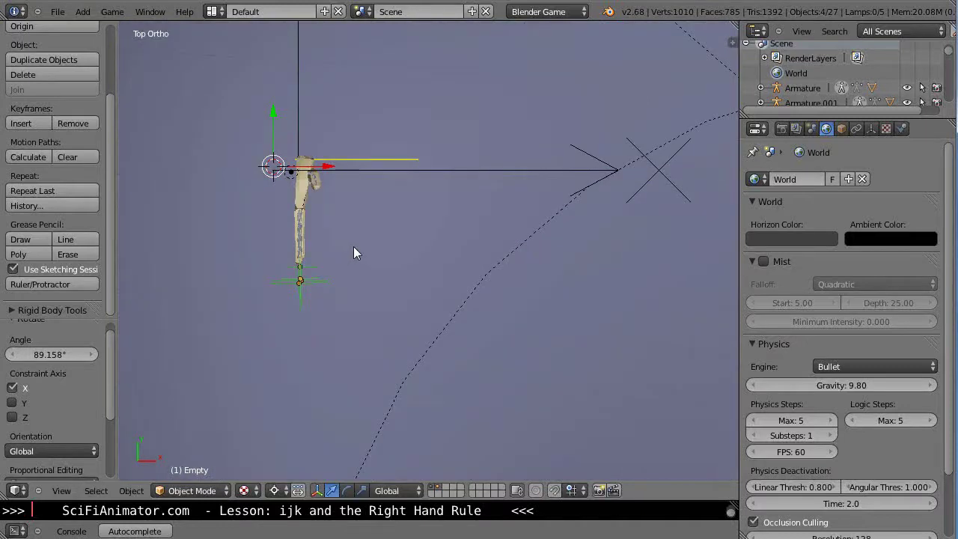
{"action": "key", "text": "g"}
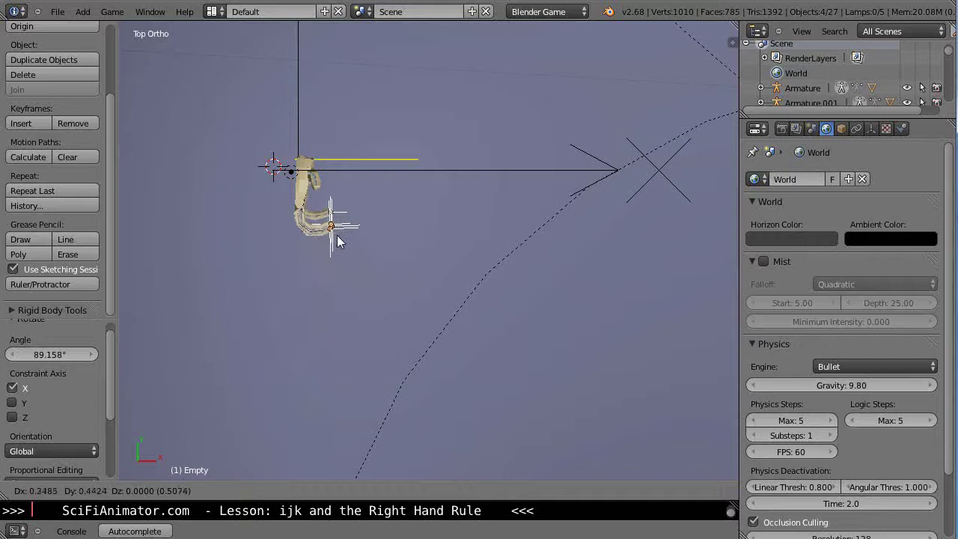
{"action": "left_click", "coordinate": [336, 236]}
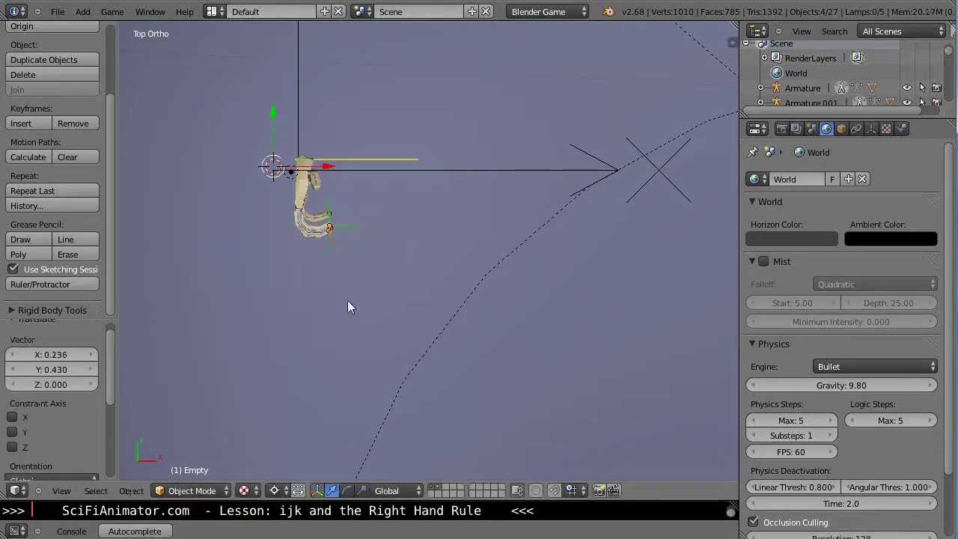
Handwrite the cross product "-j x i = k" with Grease Pencil above the i axis and check it against the thumb's direction
{"action": "middle_click_drag", "start_coordinate": [456, 263], "coordinate": [213, 207]}
{"action": "middle_click_drag", "start_coordinate": [527, 233], "coordinate": [496, 375]}
{"action": "key", "text": "KP_5"}
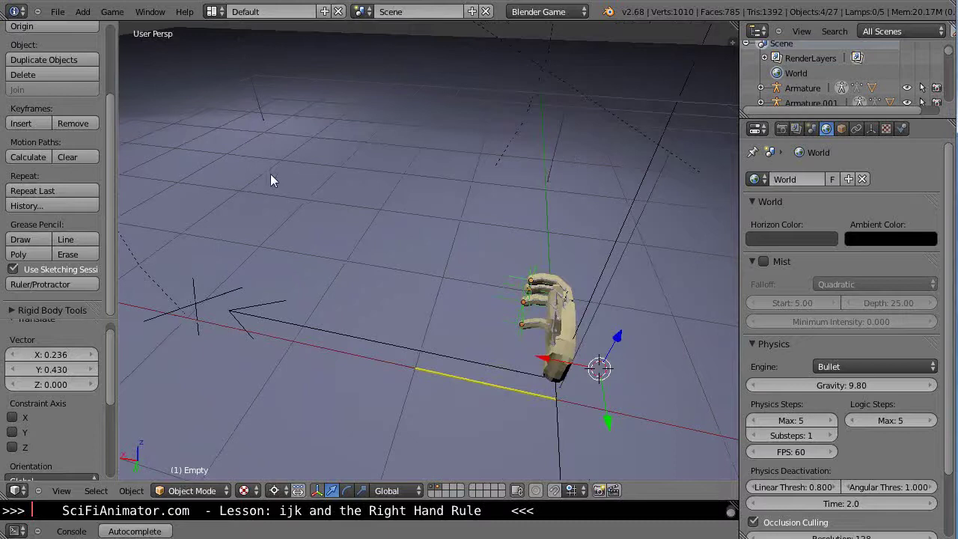
{"action": "middle_click_drag", "start_coordinate": [496, 280], "coordinate": [491, 328]}
{"action": "middle_click_drag", "start_coordinate": [441, 405], "coordinate": [252, 258]}
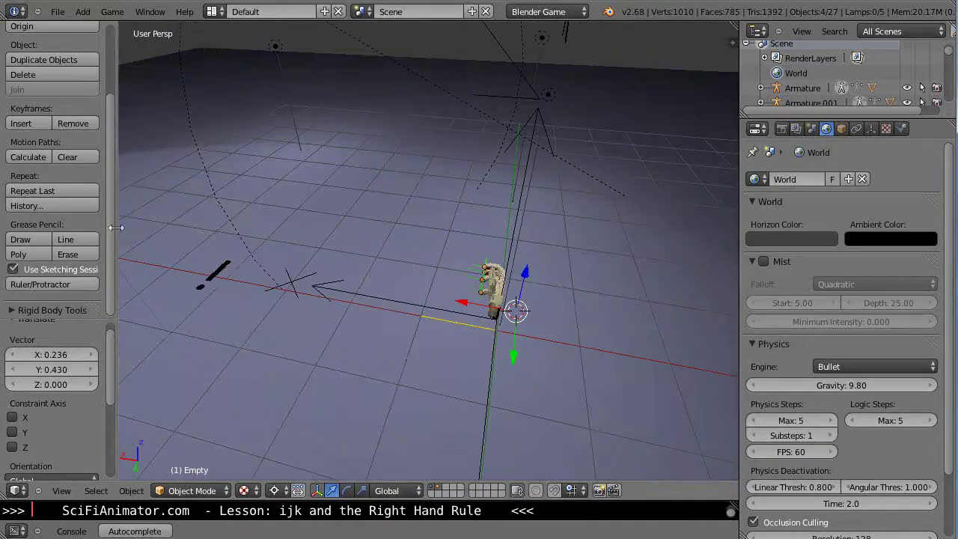
{"action": "left_click", "coordinate": [20, 239]}
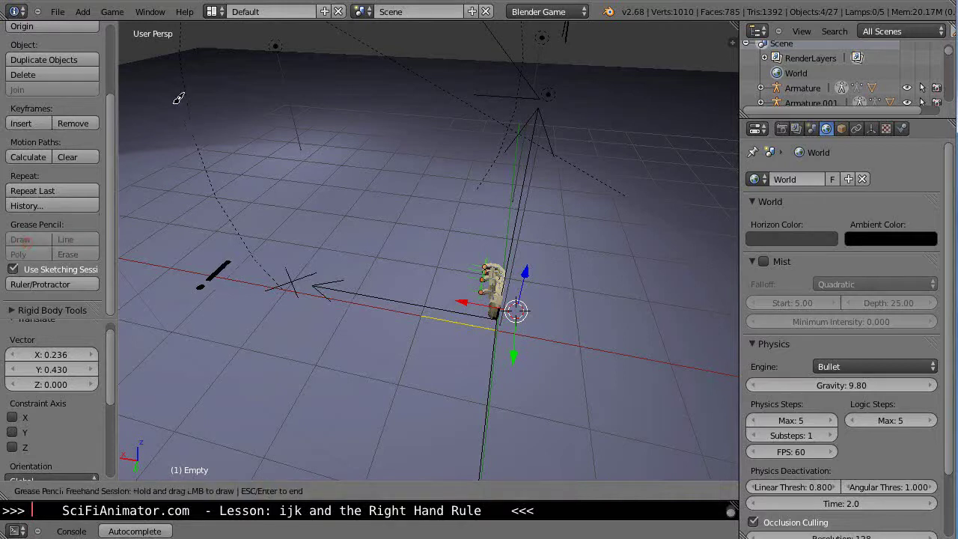
{"action": "mouse_move", "coordinate": [178, 98]}
{"action": "left_mouse_down"}
{"action": "mouse_move", "coordinate": [196, 99]}
{"action": "mouse_move", "coordinate": [199, 111]}
{"action": "mouse_move", "coordinate": [205, 85]}
{"action": "mouse_move", "coordinate": [217, 96]}
{"action": "mouse_move", "coordinate": [242, 93]}
{"action": "mouse_move", "coordinate": [227, 111]}
{"action": "mouse_move", "coordinate": [221, 99]}
{"action": "mouse_move", "coordinate": [259, 101]}
{"action": "mouse_move", "coordinate": [256, 110]}
{"action": "mouse_move", "coordinate": [259, 91]}
{"action": "mouse_move", "coordinate": [290, 107]}
{"action": "mouse_move", "coordinate": [324, 92]}
{"action": "mouse_move", "coordinate": [327, 112]}
{"action": "left_mouse_up"}
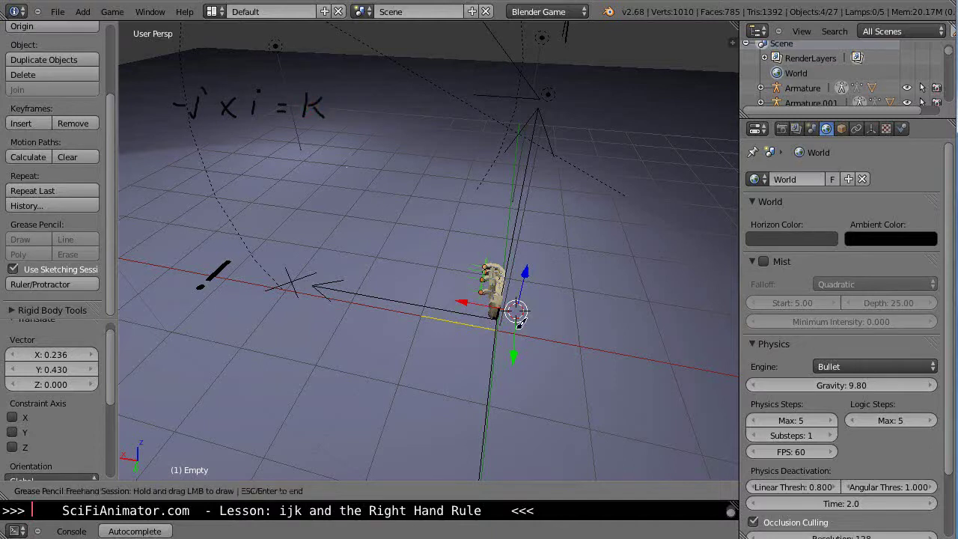
{"action": "mouse_move", "coordinate": [512, 327]}
{"action": "middle_mouse_down"}
{"action": "mouse_move", "coordinate": [487, 281]}
{"action": "mouse_move", "coordinate": [509, 305]}
{"action": "mouse_move", "coordinate": [529, 204]}
{"action": "middle_mouse_up"}
{"action": "scroll", "coordinate": [515, 269], "scroll_direction": "up", "scroll_amount": 2}
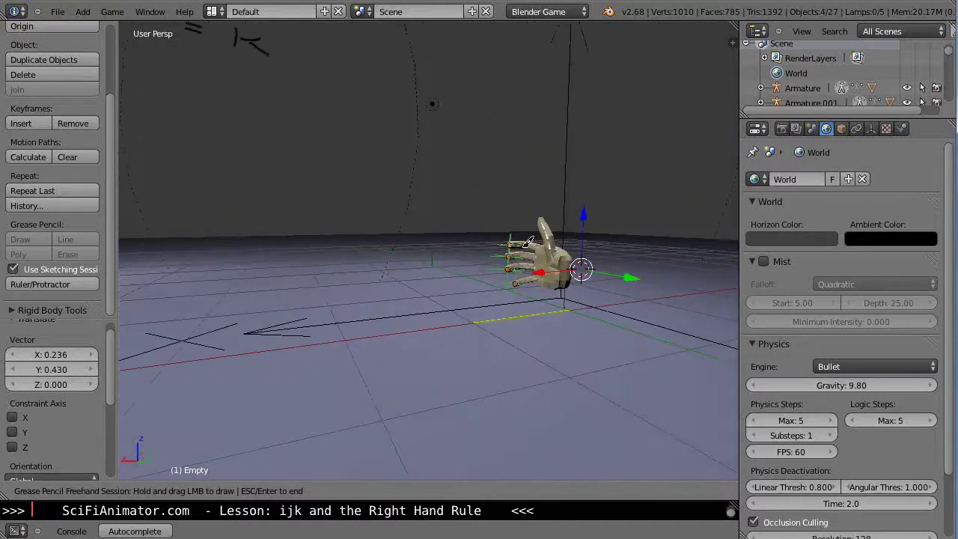
{"action": "scroll", "coordinate": [527, 234], "scroll_direction": "down", "scroll_amount": 3}
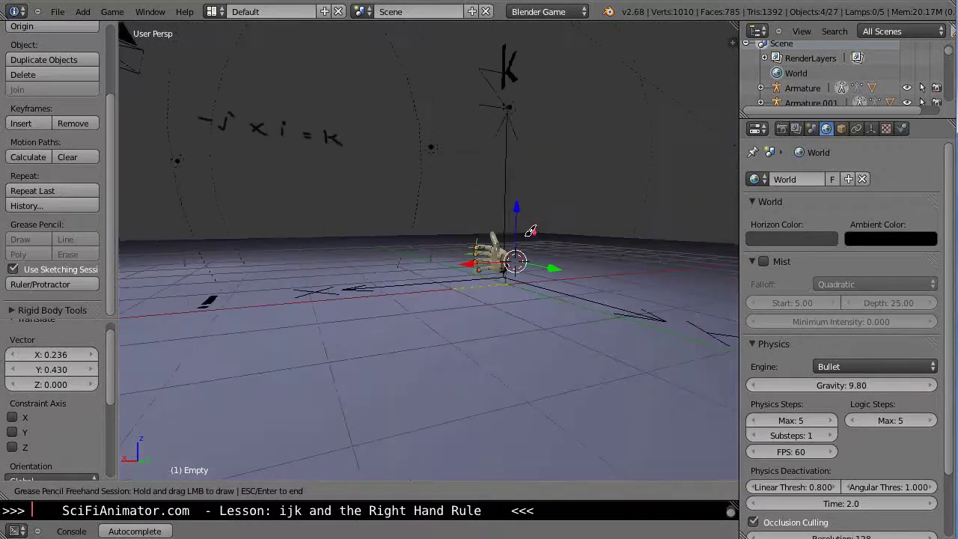
{"action": "scroll", "coordinate": [529, 236], "scroll_direction": "up", "scroll_amount": 4}
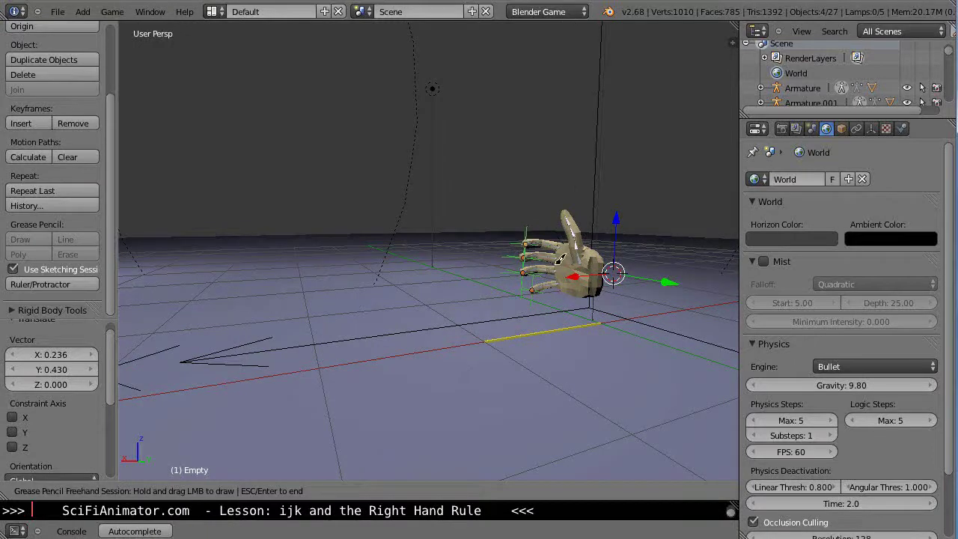
{"action": "mouse_move", "coordinate": [615, 282]}
{"action": "middle_mouse_down"}
{"action": "mouse_move", "coordinate": [542, 284]}
{"action": "mouse_move", "coordinate": [521, 258]}
{"action": "middle_mouse_up"}
{"action": "key", "text": "Escape"}
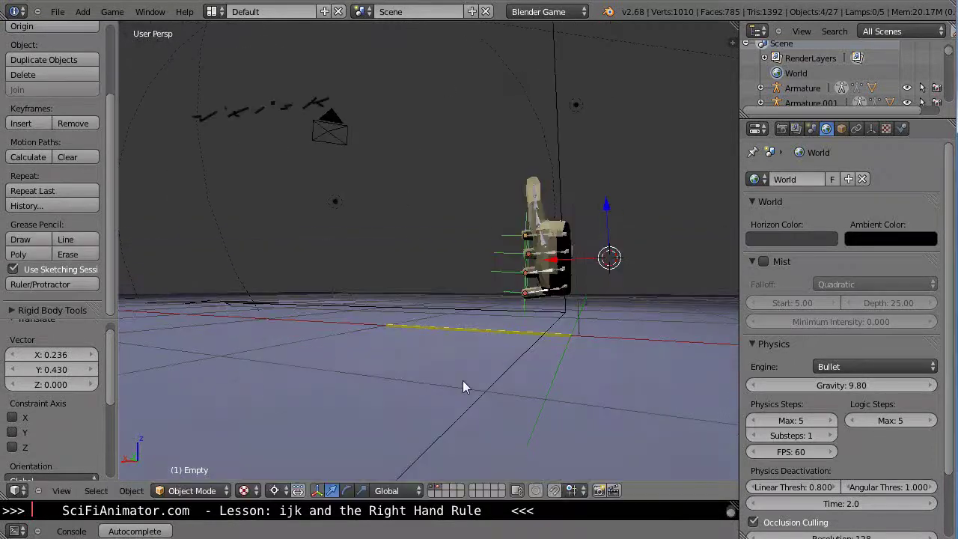
Place the 3D cursor at the base of the palm in front view, and undo the last finger curl
{"action": "key", "text": "KP_1"}
{"action": "left_click", "coordinate": [301, 272]}
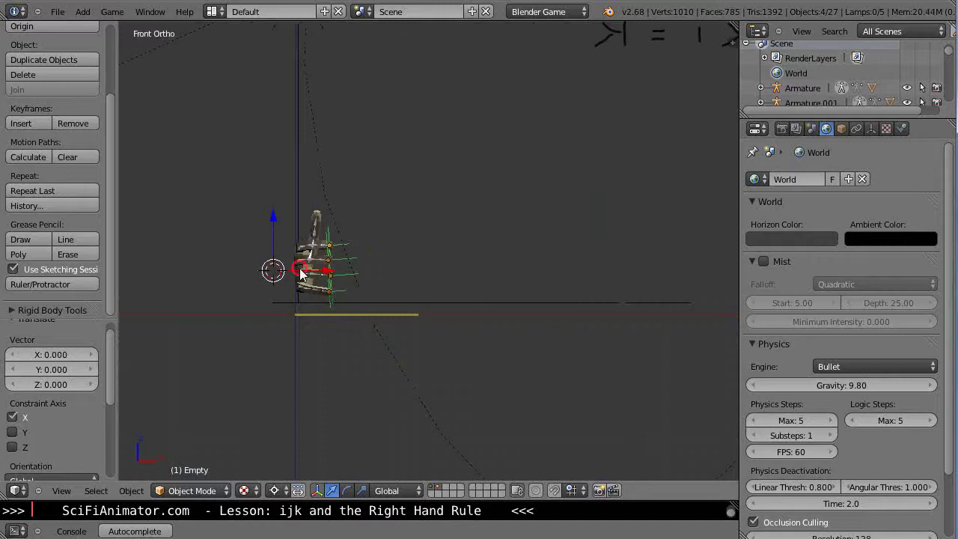
{"action": "left_click", "coordinate": [300, 283]}
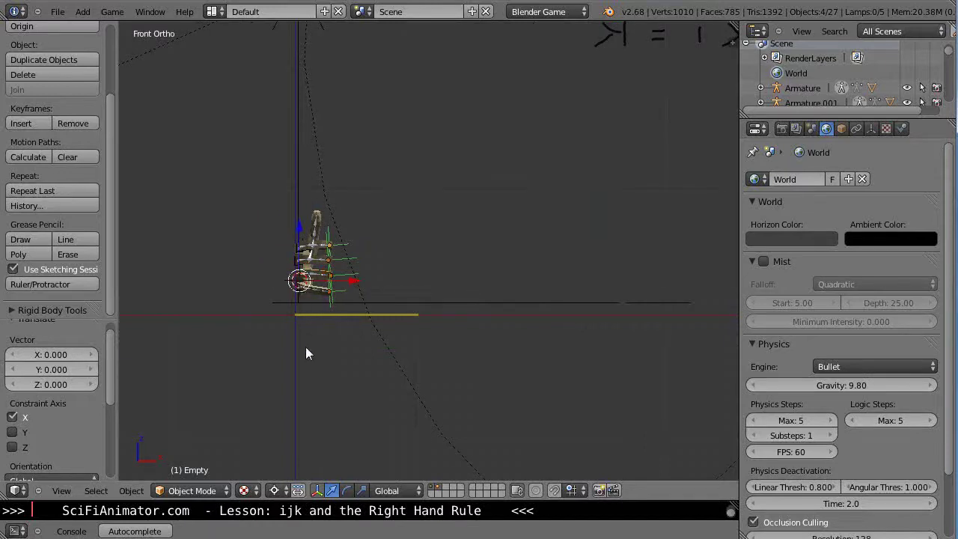
{"action": "middle_click_drag", "start_coordinate": [306, 353], "coordinate": [611, 374]}
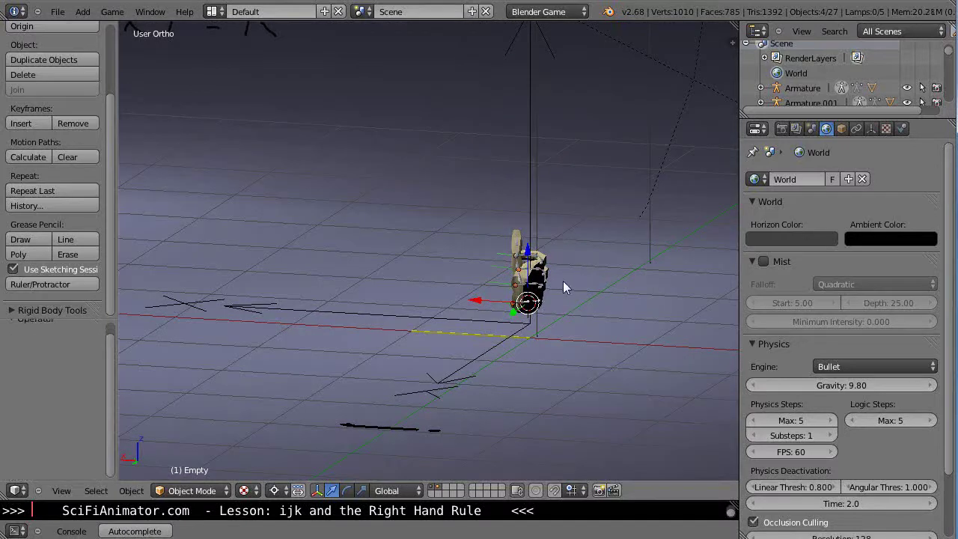
{"action": "middle_click_drag", "start_coordinate": [520, 306], "coordinate": [800, 366]}
{"action": "key", "text": "KP_5"}
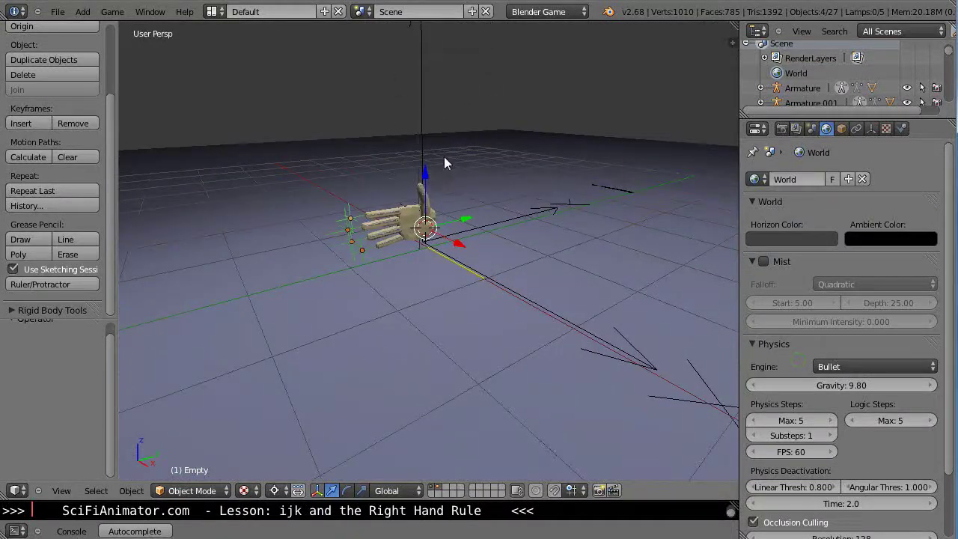
Select the whole RightHand group and rotate it about 86.698° around the global Z axis to point the fingers along i
{"action": "middle_click_drag", "start_coordinate": [440, 236], "coordinate": [479, 233]}
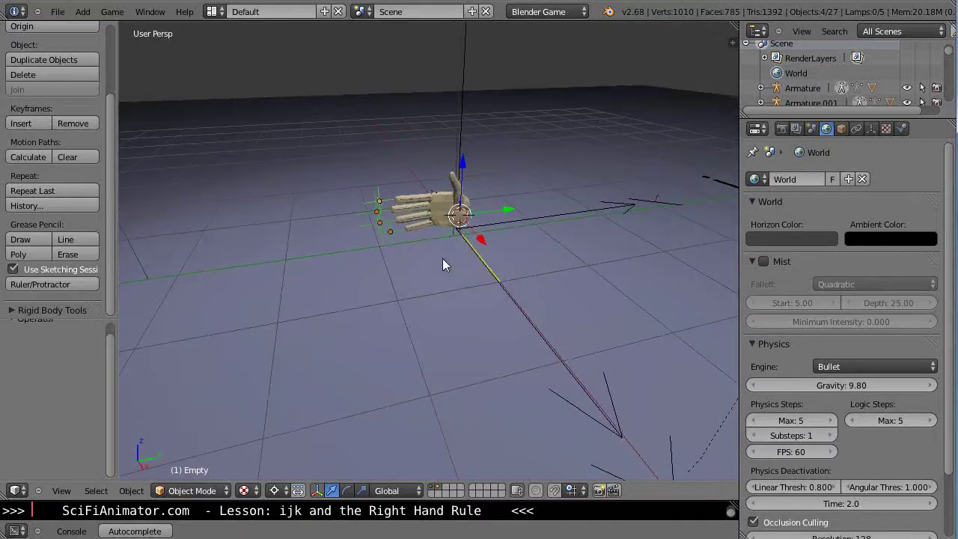
{"action": "middle_click_drag", "start_coordinate": [555, 358], "coordinate": [365, 365]}
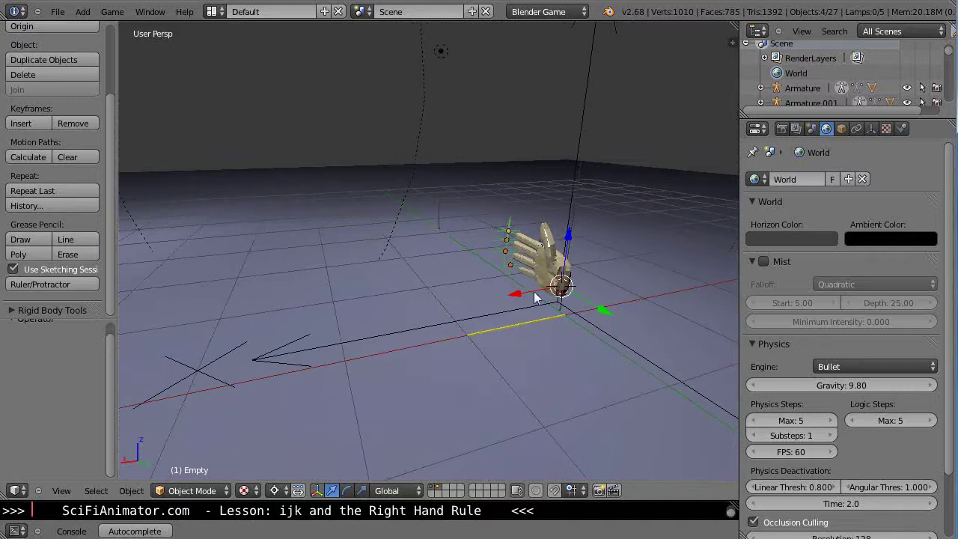
{"action": "middle_click_drag", "start_coordinate": [614, 302], "coordinate": [568, 422]}
{"action": "key", "text": "r"}
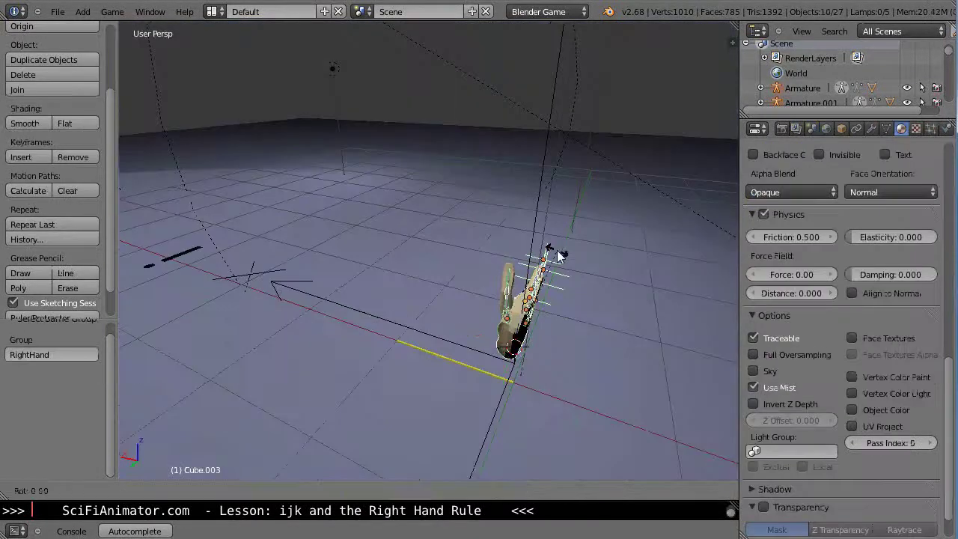
{"action": "key", "text": "z"}
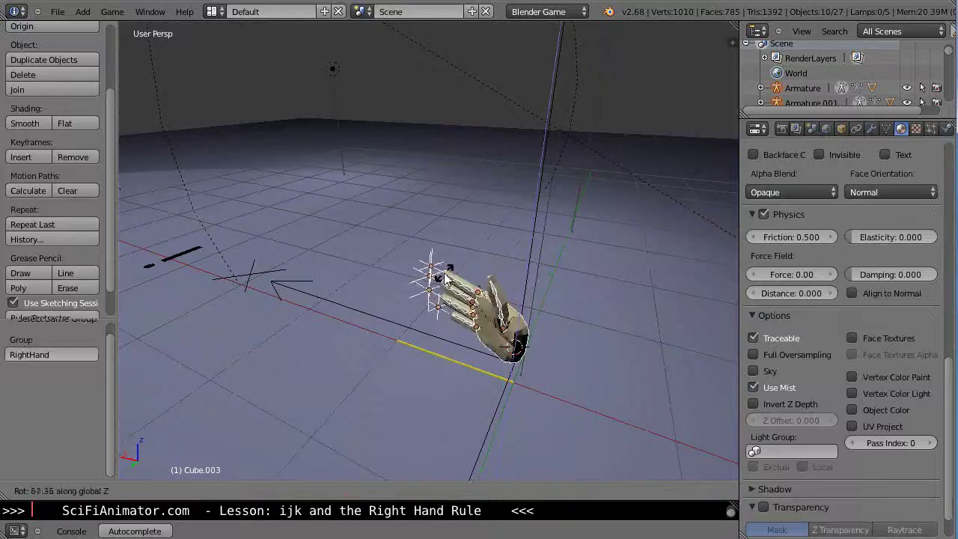
{"action": "left_click", "coordinate": [428, 307]}
{"action": "middle_click_drag", "start_coordinate": [560, 352], "coordinate": [431, 348]}
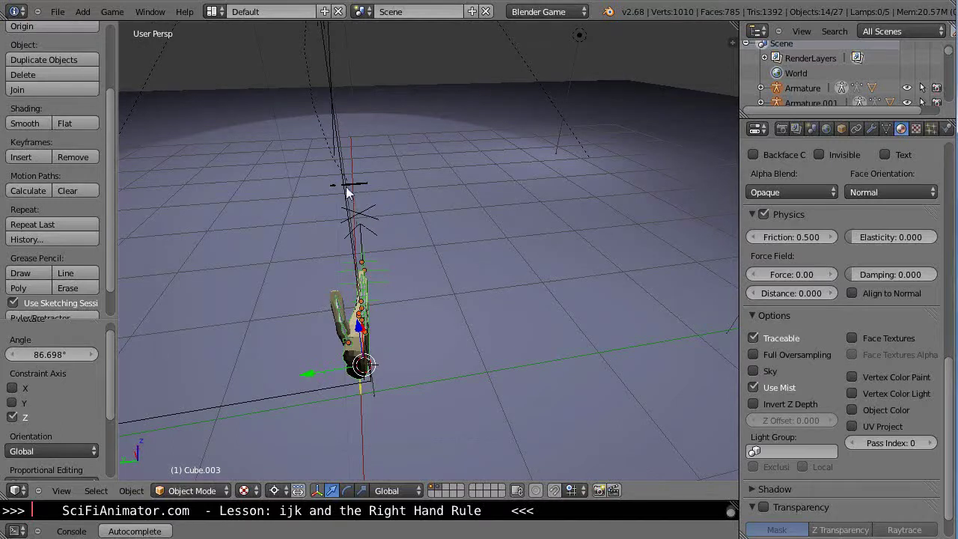
Rotate the whole right hand about -179.27° around the global X axis to turn the thumb downward
{"action": "middle_click_drag", "start_coordinate": [446, 269], "coordinate": [444, 313]}
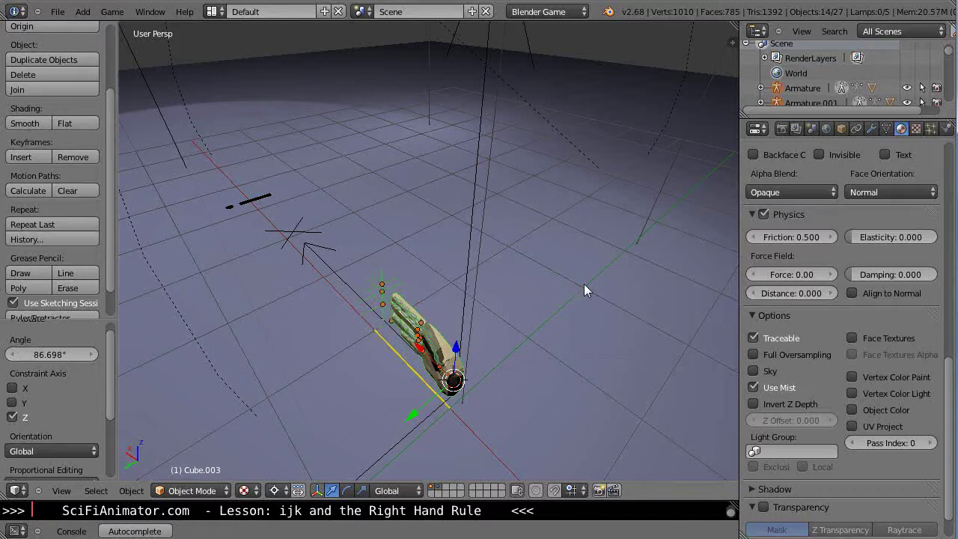
{"action": "middle_click_drag", "start_coordinate": [514, 336], "coordinate": [462, 262]}
{"action": "middle_click_drag", "start_coordinate": [434, 315], "coordinate": [448, 231]}
{"action": "key", "text": "r"}
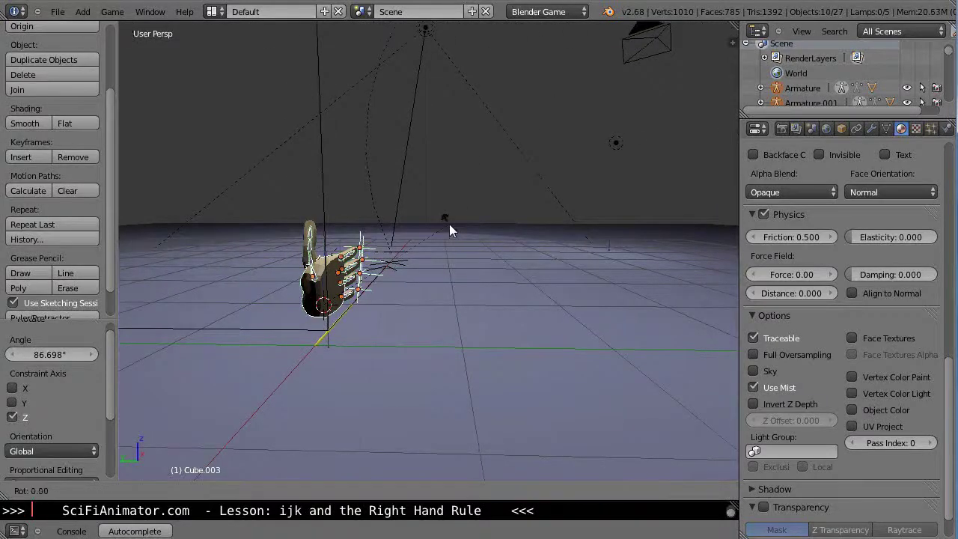
{"action": "key", "text": "x"}
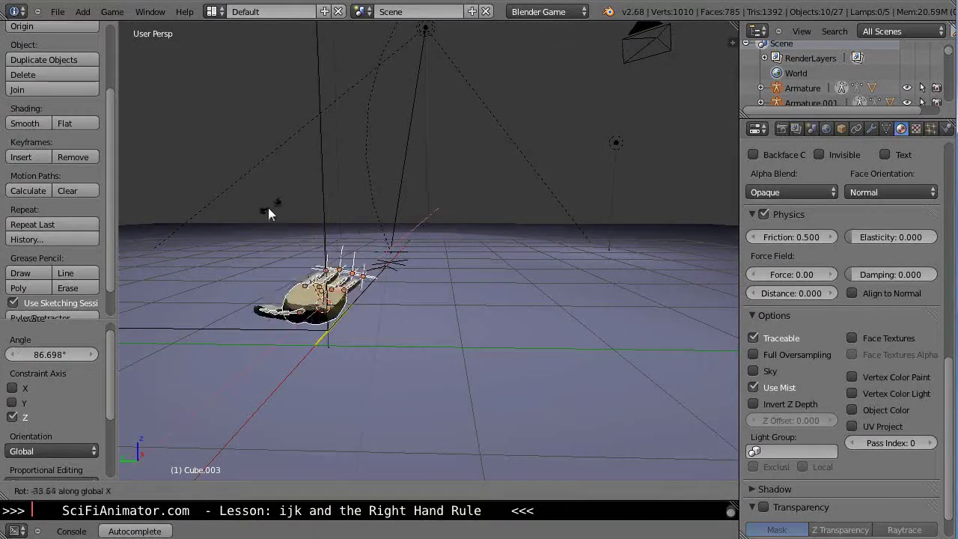
{"action": "left_click", "coordinate": [282, 337]}
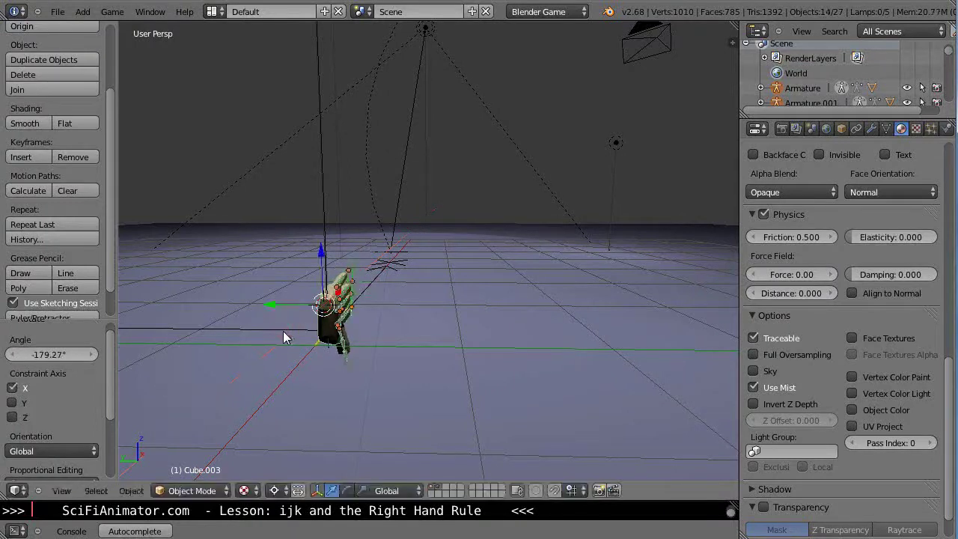
Select the four fingertip empties of the right hand together
{"action": "middle_click_drag", "start_coordinate": [309, 340], "coordinate": [380, 265]}
{"action": "right_click", "coordinate": [374, 289]}
{"action": "scroll", "coordinate": [375, 274], "scroll_direction": "up", "scroll_amount": 5}
{"action": "scroll", "coordinate": [374, 275], "scroll_direction": "up", "scroll_amount": 3}
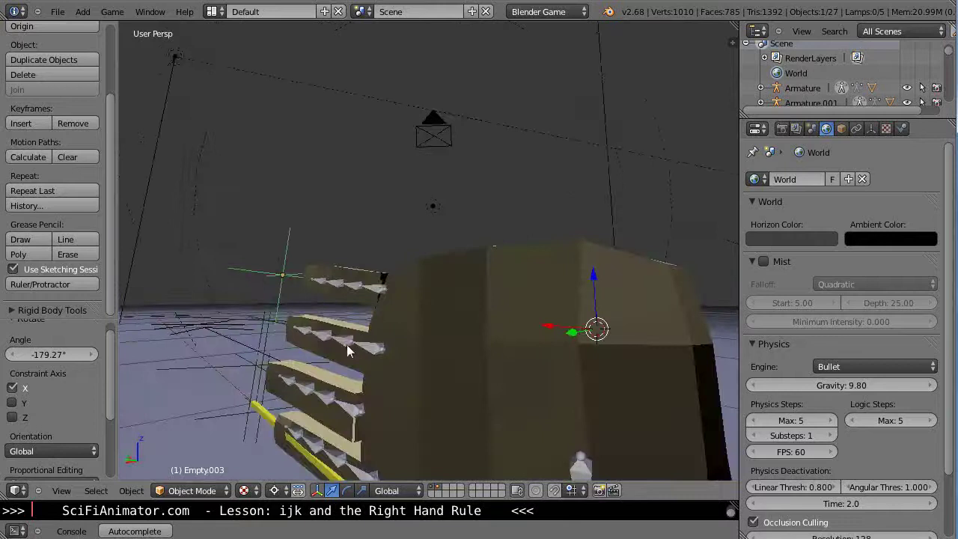
{"action": "middle_click_drag", "start_coordinate": [383, 384], "coordinate": [407, 317]}
{"action": "right_click", "coordinate": [309, 207], "text": "shift"}
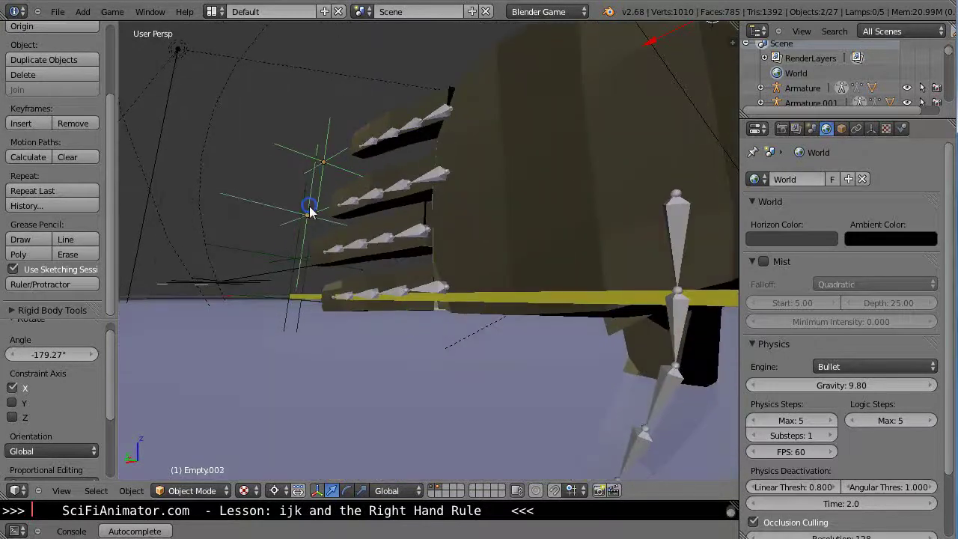
{"action": "right_click", "coordinate": [300, 215], "text": "shift"}
{"action": "right_click", "coordinate": [286, 269], "text": "shift"}
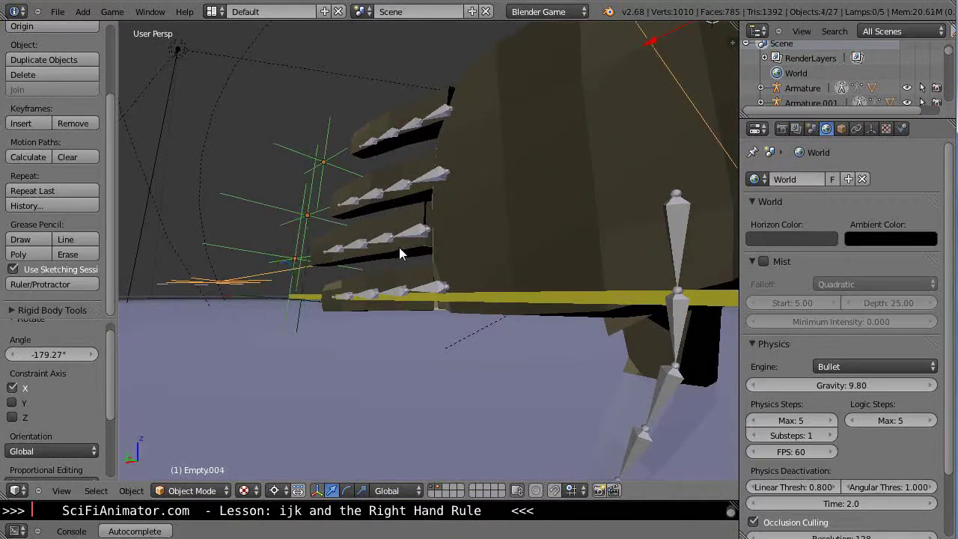
{"action": "right_click", "coordinate": [307, 278], "text": "shift"}
{"action": "right_click", "coordinate": [276, 274], "text": "shift"}
{"action": "right_click", "coordinate": [276, 274], "text": "shift"}
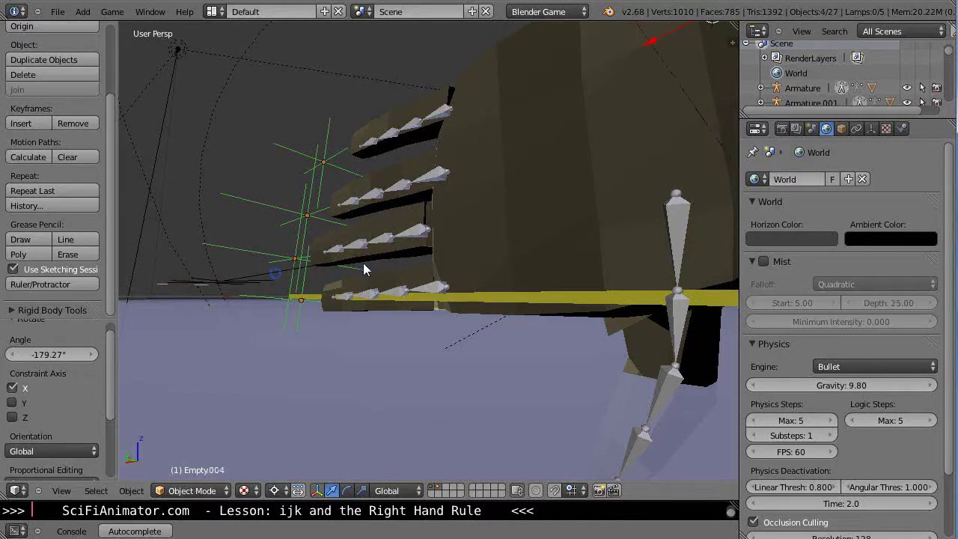
In top view, move the four fingertip empties by about X -0.403, Y -0.234 to curl the fingers toward negative j
{"action": "middle_click_drag", "start_coordinate": [394, 247], "coordinate": [375, 354]}
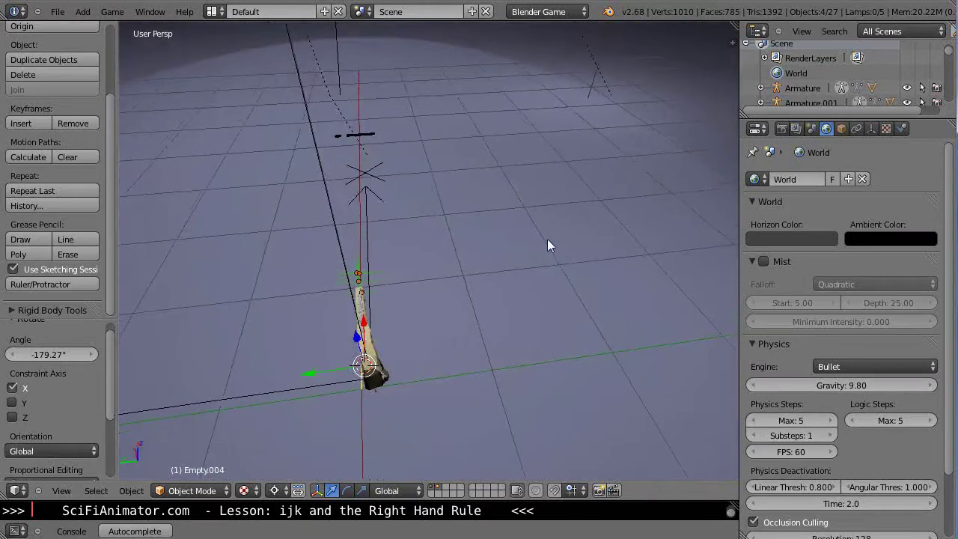
{"action": "middle_click_drag", "start_coordinate": [547, 246], "coordinate": [524, 268]}
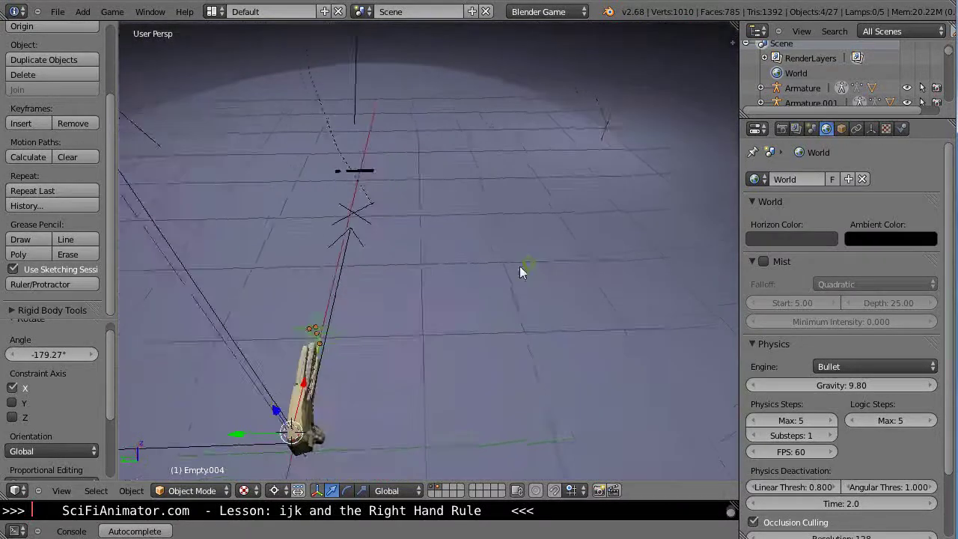
{"action": "key", "text": "g"}
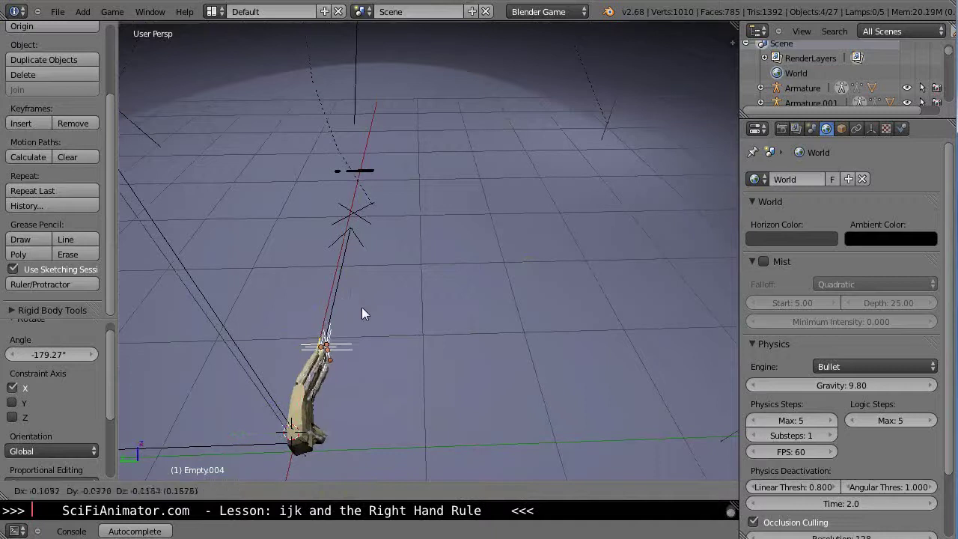
{"action": "right_click", "coordinate": [390, 302]}
{"action": "key", "text": "KP_7"}
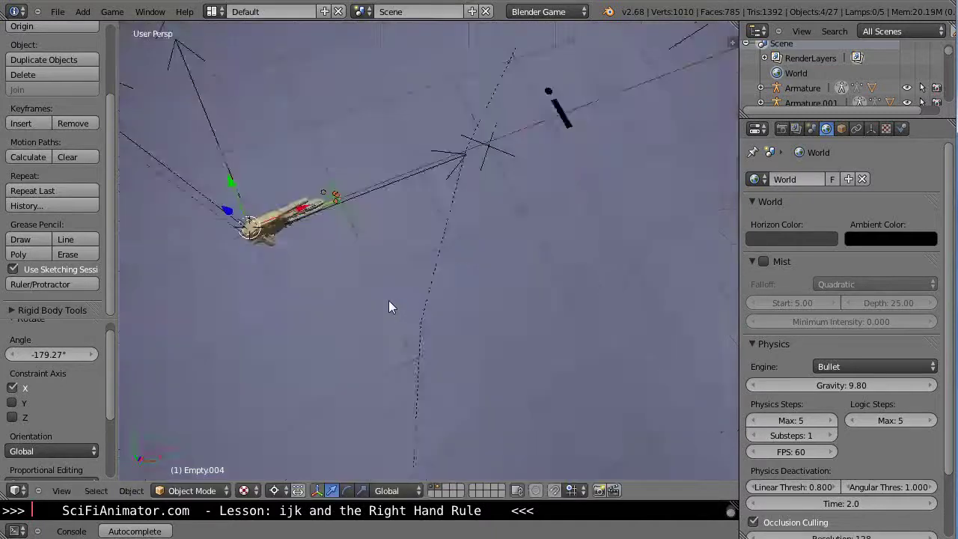
{"action": "key", "text": "g"}
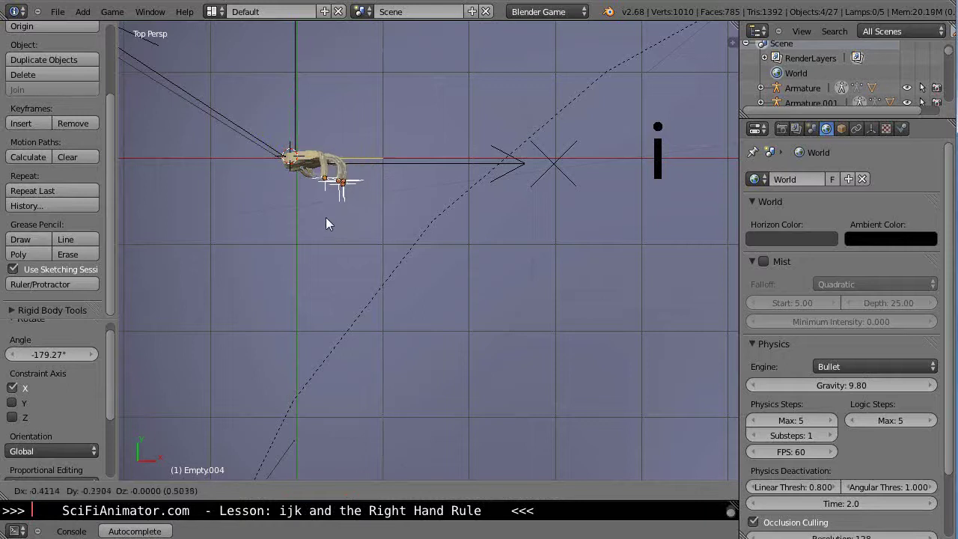
{"action": "left_click", "coordinate": [326, 213]}
Duplicate the j label and place the copy about 9.4 units along negative Y, keeping its height locked
{"action": "middle_click_drag", "start_coordinate": [322, 224], "coordinate": [409, 217]}
{"action": "scroll", "coordinate": [407, 259], "scroll_direction": "down", "scroll_amount": 4}
{"action": "middle_click_drag", "start_coordinate": [388, 273], "coordinate": [195, 313]}
{"action": "right_click", "coordinate": [670, 181]}
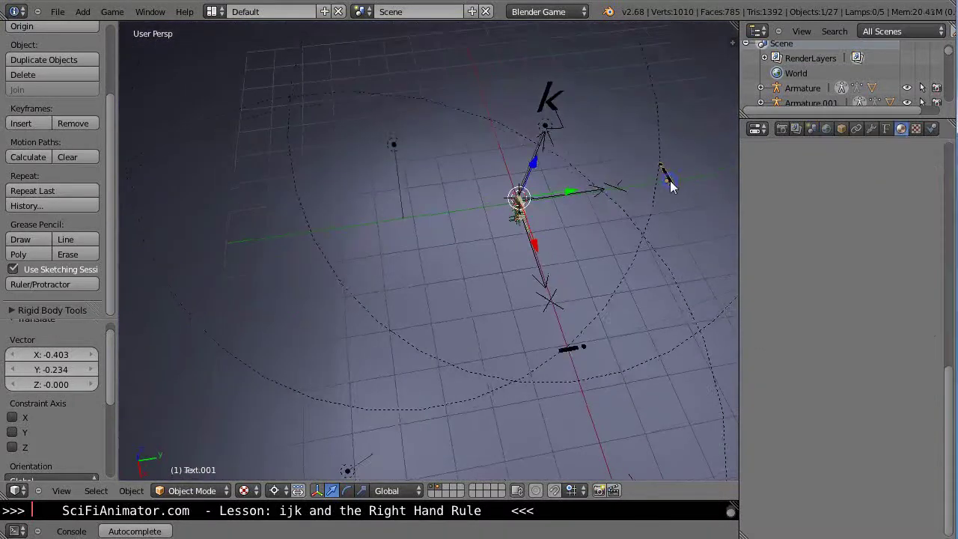
{"action": "key", "text": "shift+d"}
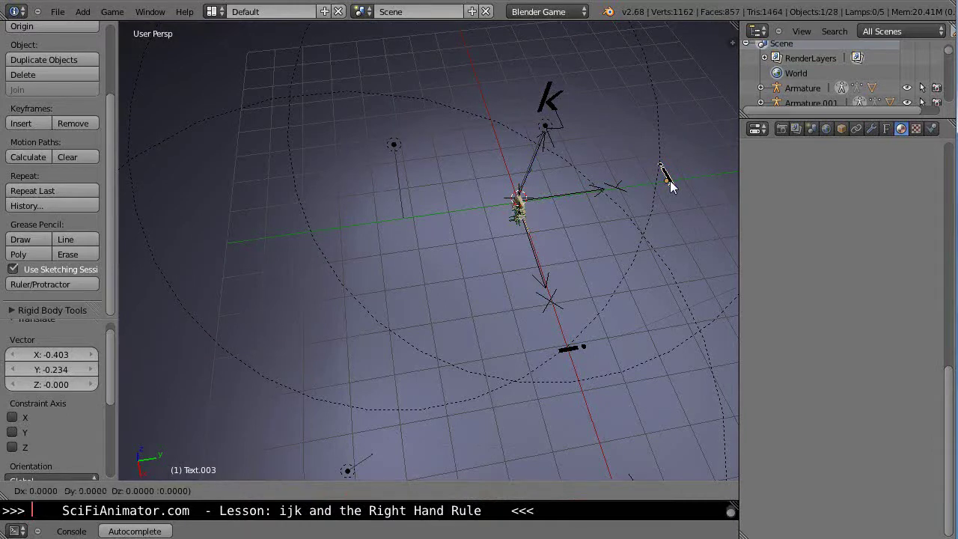
{"action": "key", "text": "shift+z"}
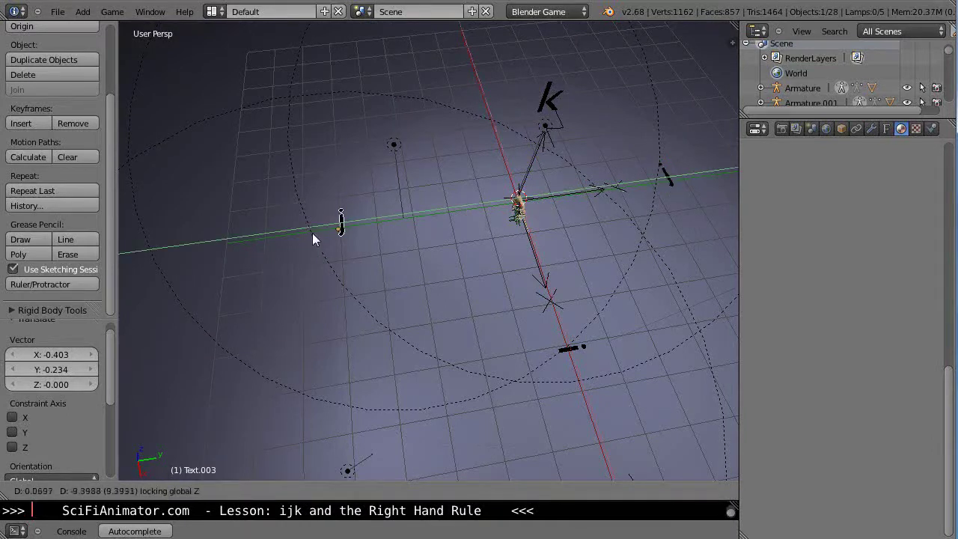
{"action": "left_click", "coordinate": [313, 238]}
Change the text of the duplicated label on the negative Y axis to "-j"
{"action": "key", "text": "Tab"}
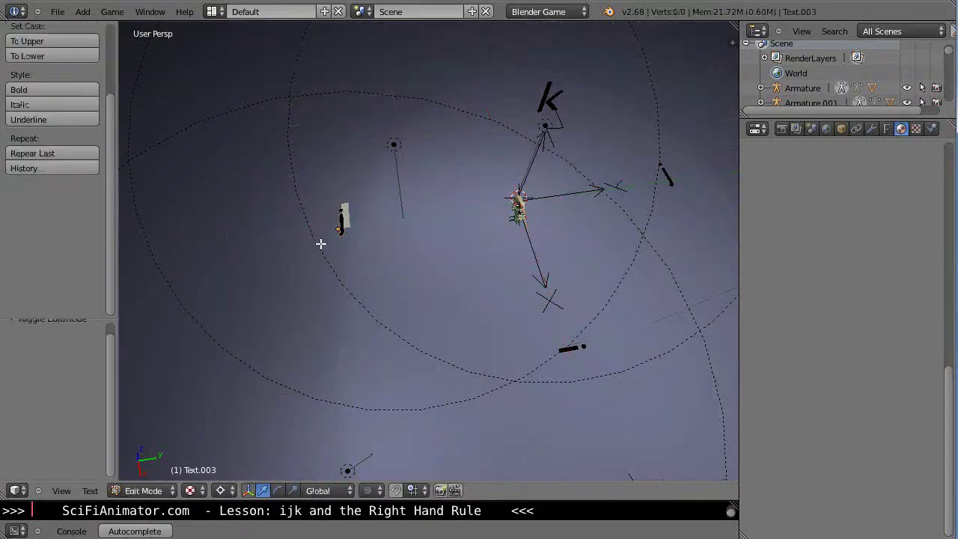
{"action": "key", "text": "BackSpace"}
{"action": "type", "text": "-j"}
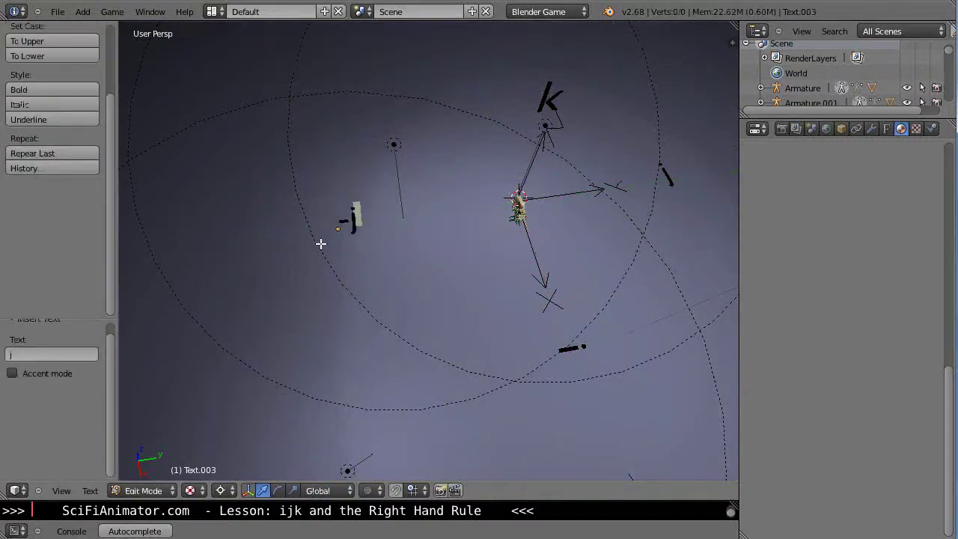
{"action": "key", "text": "Tab"}
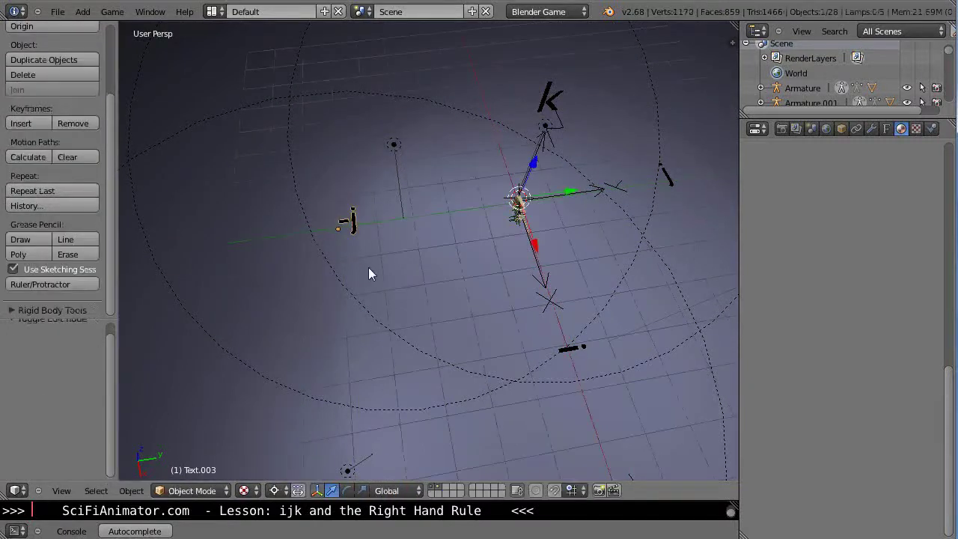
Duplicate the k label and move the copy about -6.433 along the global Z axis, below the floor
{"action": "middle_click_drag", "start_coordinate": [368, 267], "coordinate": [554, 109]}
{"action": "middle_click_drag", "start_coordinate": [499, 212], "coordinate": [505, 192]}
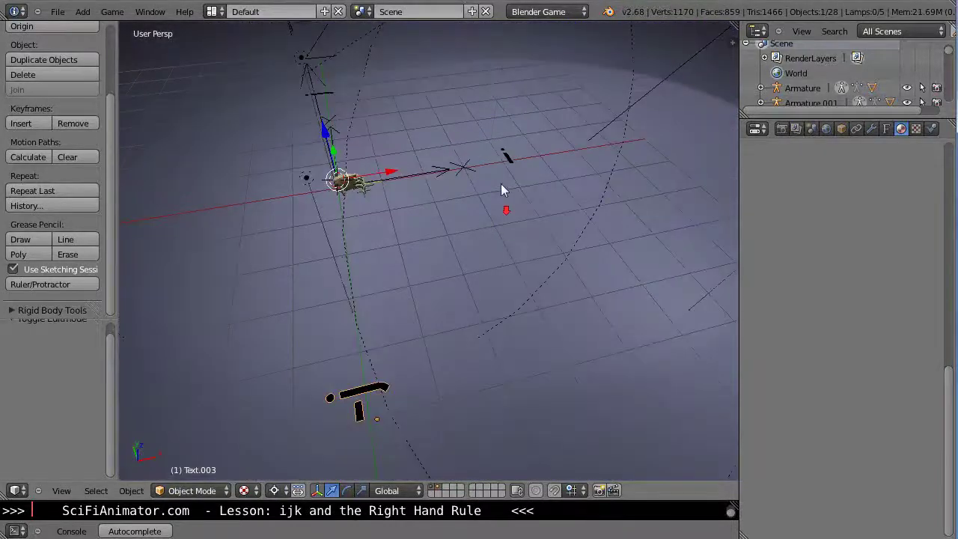
{"action": "middle_click_drag", "start_coordinate": [356, 308], "coordinate": [268, 250]}
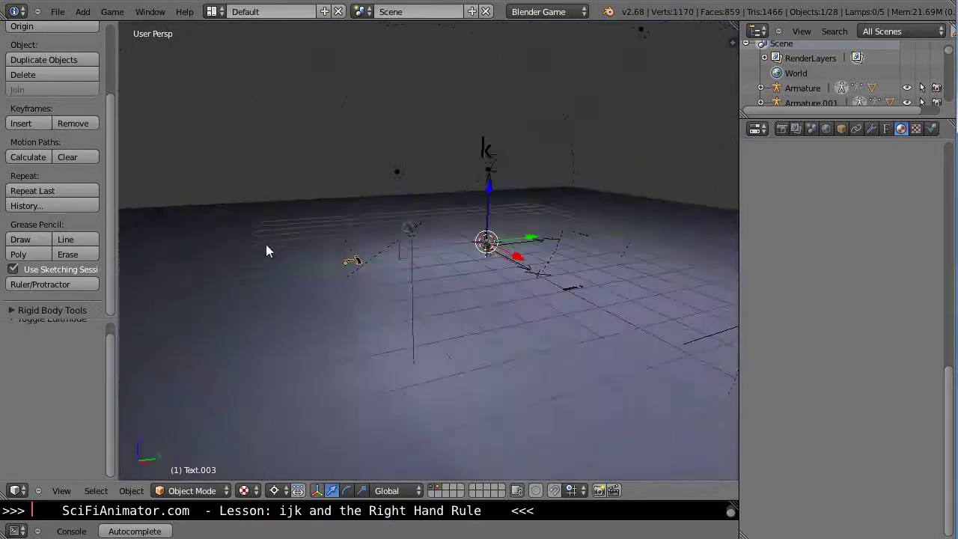
{"action": "right_click", "coordinate": [495, 149]}
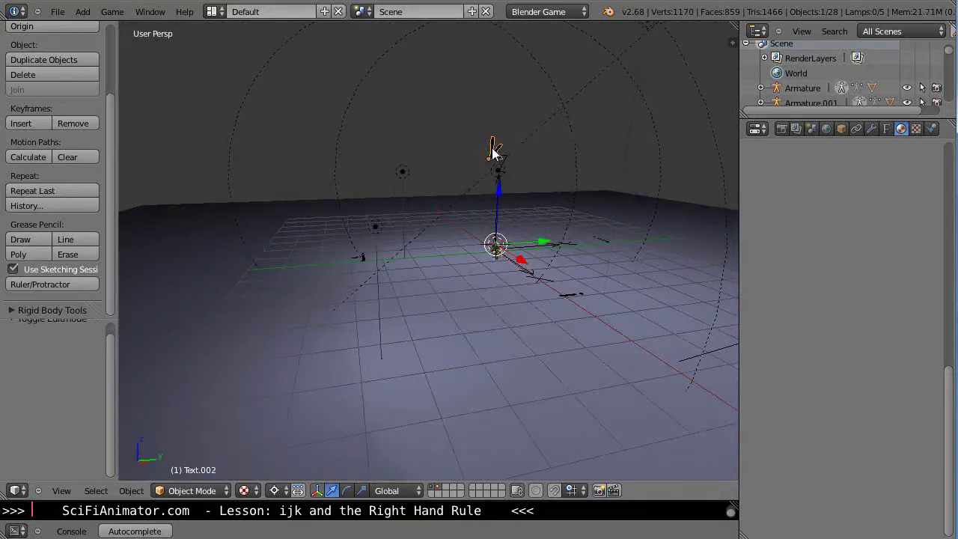
{"action": "key", "text": "shift+d"}
{"action": "key", "text": "z"}
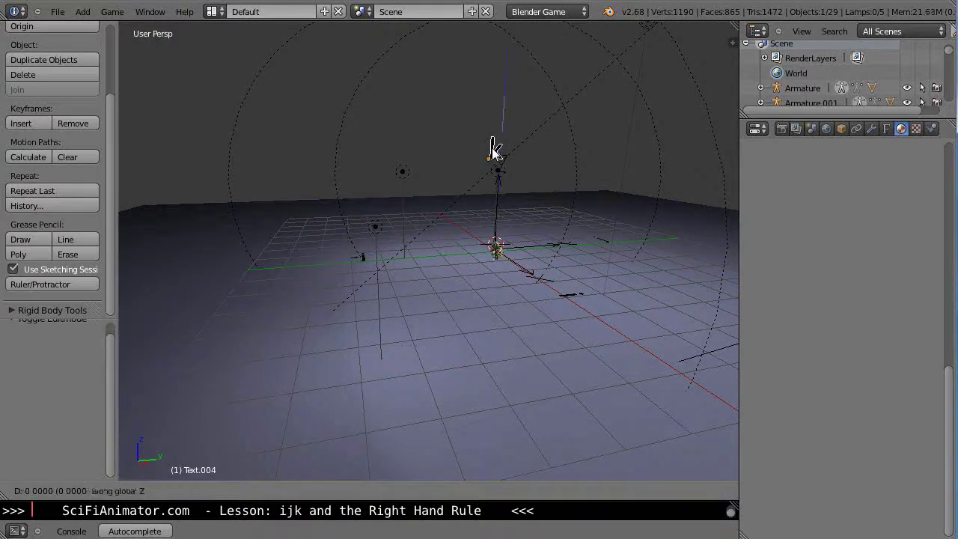
{"action": "left_click", "coordinate": [517, 361]}
{"action": "middle_click_drag", "start_coordinate": [517, 361], "coordinate": [498, 308]}
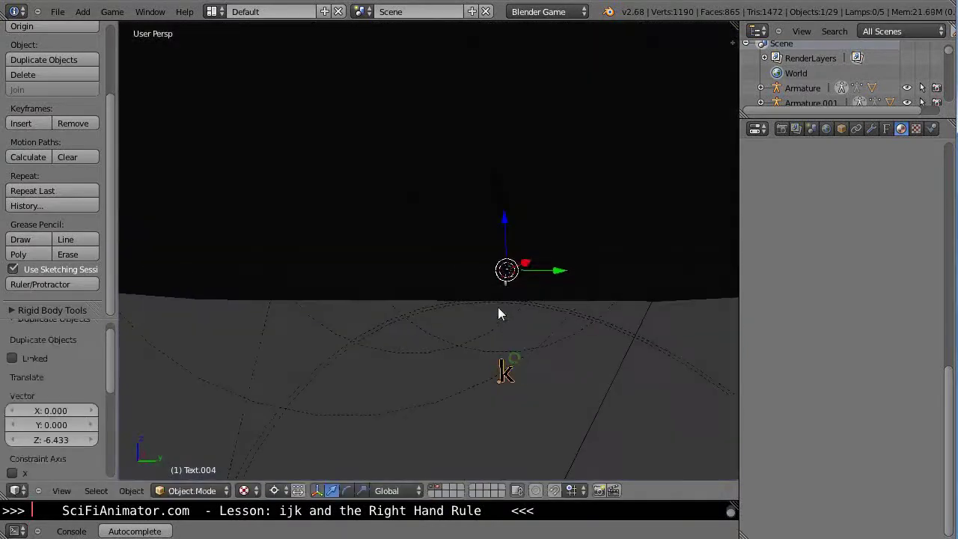
Change the text of the duplicated label below the floor to "-k"
{"action": "key", "text": "Tab"}
{"action": "key", "text": "BackSpace"}
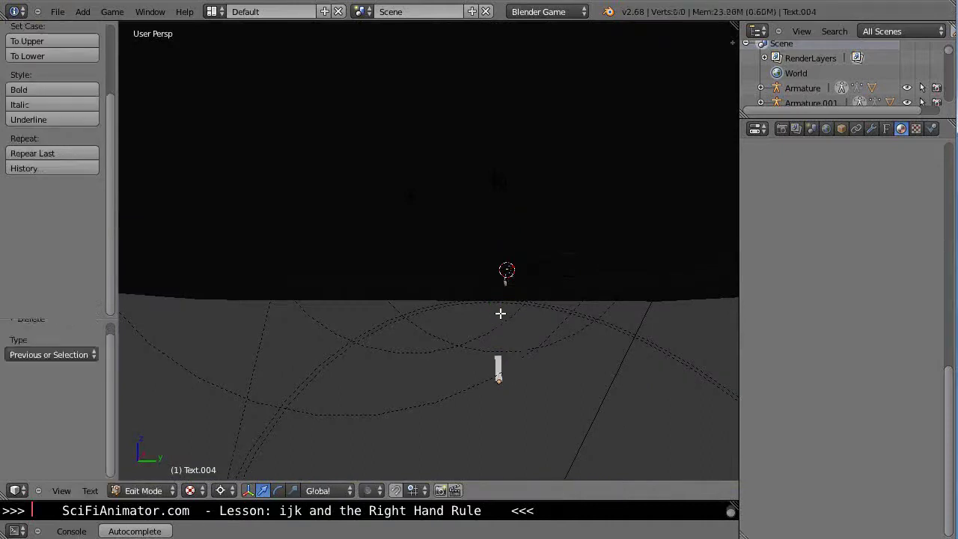
{"action": "type", "text": "-k"}
{"action": "key", "text": "Tab"}
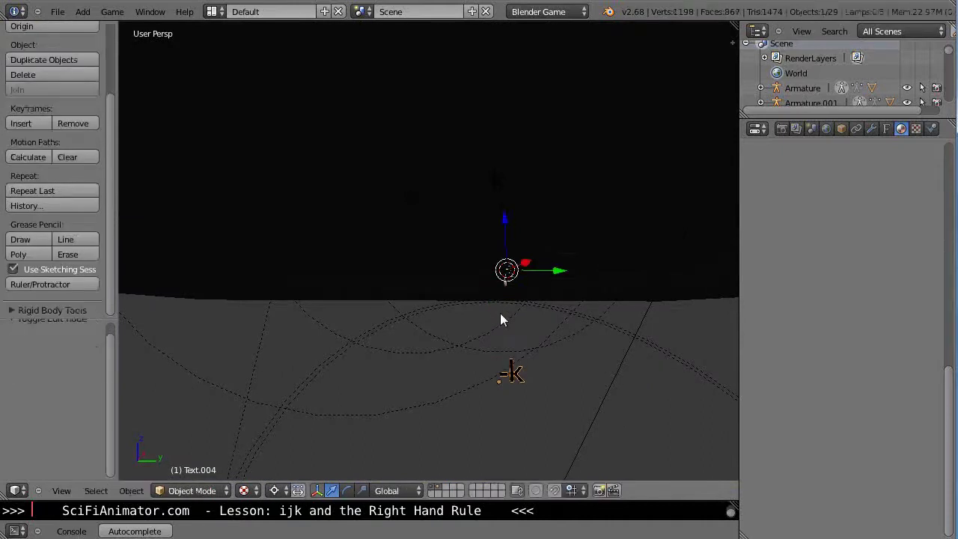
Handwrite "i x -j = -k" with Grease Pencil above the i axis and check it against the thumb's direction
{"action": "scroll", "coordinate": [494, 301], "scroll_direction": "down", "scroll_amount": 6}
{"action": "middle_click_drag", "start_coordinate": [527, 369], "coordinate": [545, 332]}
{"action": "middle_click_drag", "start_coordinate": [607, 314], "coordinate": [366, 416]}
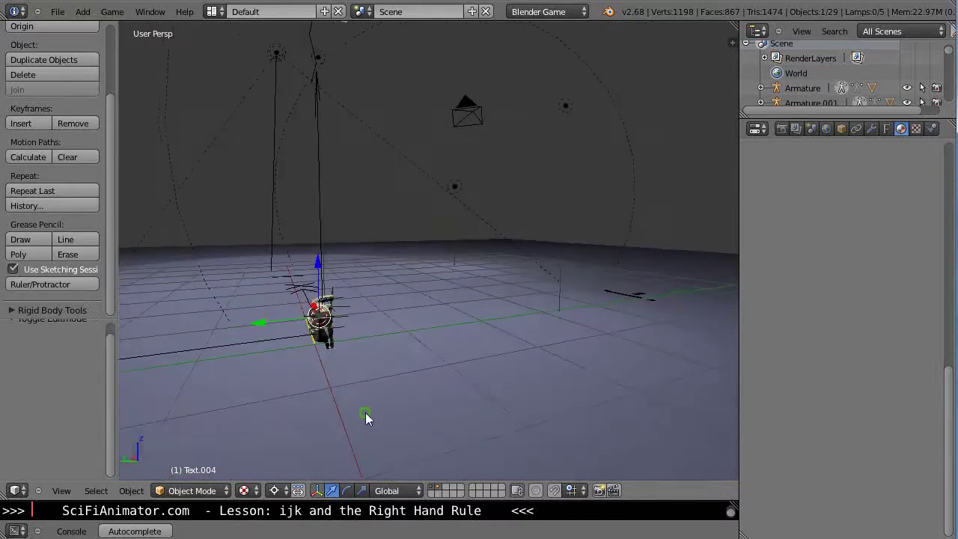
{"action": "left_click", "coordinate": [23, 240]}
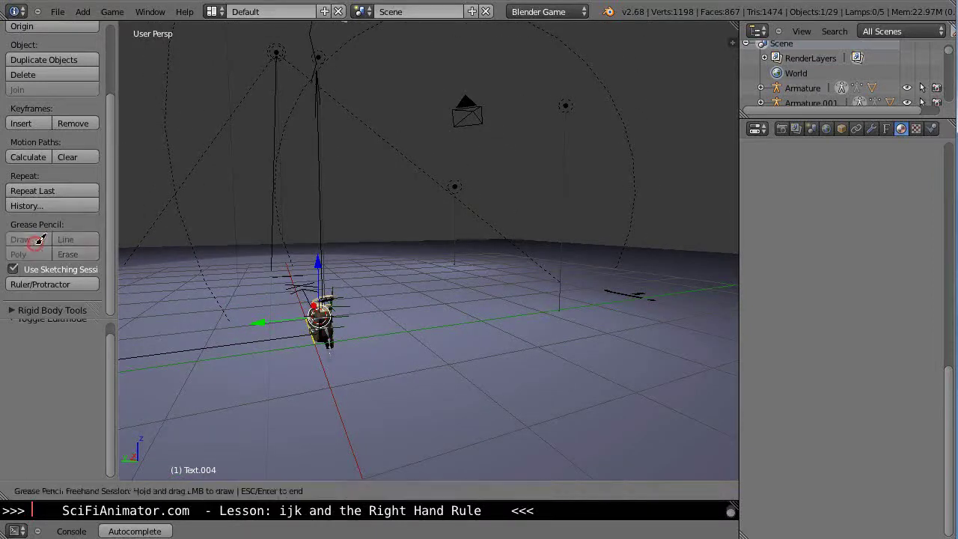
{"action": "mouse_move", "coordinate": [174, 90]}
{"action": "left_mouse_down"}
{"action": "mouse_move", "coordinate": [177, 102]}
{"action": "mouse_move", "coordinate": [207, 88]}
{"action": "mouse_move", "coordinate": [197, 99]}
{"action": "mouse_move", "coordinate": [201, 85]}
{"action": "mouse_move", "coordinate": [212, 100]}
{"action": "mouse_move", "coordinate": [231, 85]}
{"action": "mouse_move", "coordinate": [247, 95]}
{"action": "mouse_move", "coordinate": [241, 101]}
{"action": "mouse_move", "coordinate": [289, 95]}
{"action": "left_mouse_up"}
{"action": "left_click", "coordinate": [176, 77]}
{"action": "left_click", "coordinate": [249, 81]}
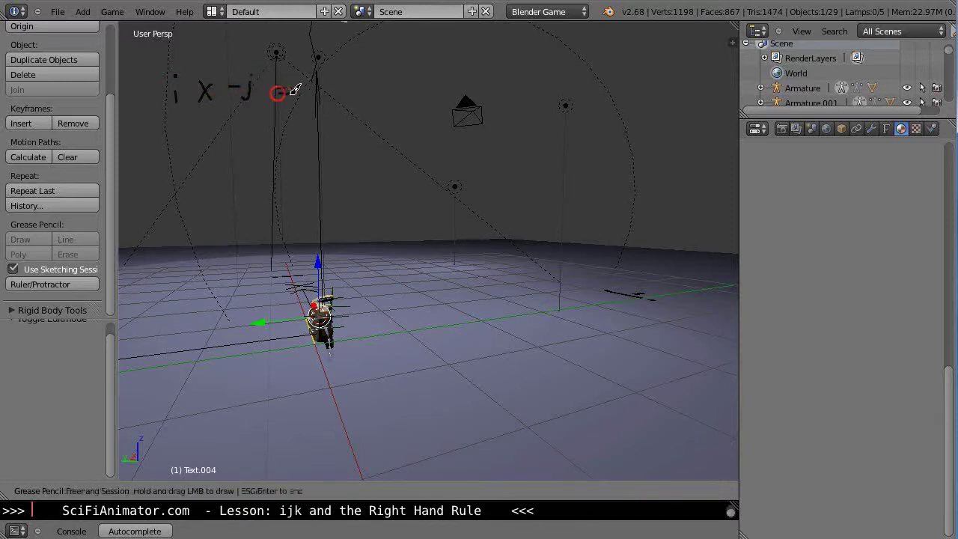
{"action": "right_click_drag", "start_coordinate": [319, 86], "coordinate": [337, 82]}
{"action": "mouse_move", "coordinate": [334, 86]}
{"action": "left_mouse_down"}
{"action": "mouse_move", "coordinate": [341, 99]}
{"action": "mouse_move", "coordinate": [351, 80]}
{"action": "left_mouse_up"}
{"action": "right_click_drag", "start_coordinate": [350, 81], "coordinate": [351, 82]}
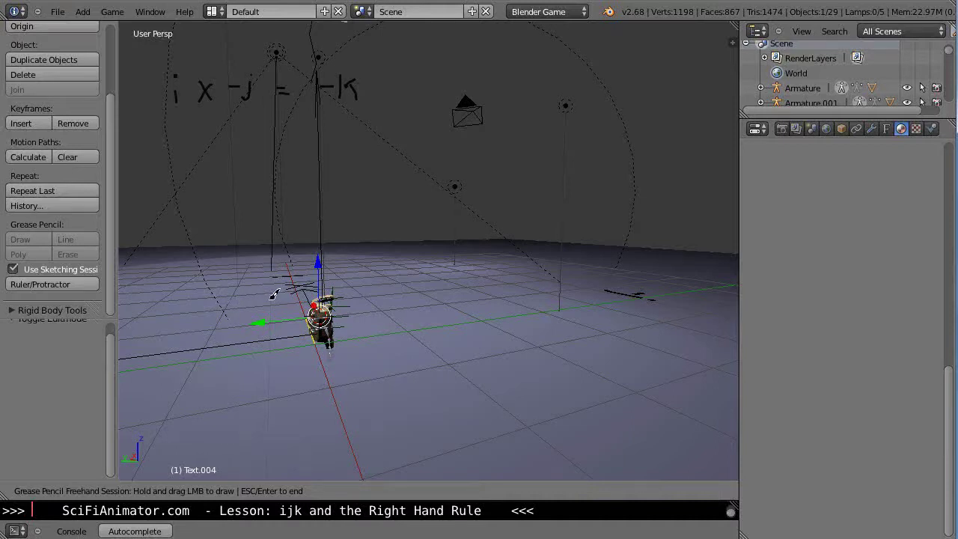
{"action": "middle_click_drag", "start_coordinate": [274, 294], "coordinate": [360, 360]}
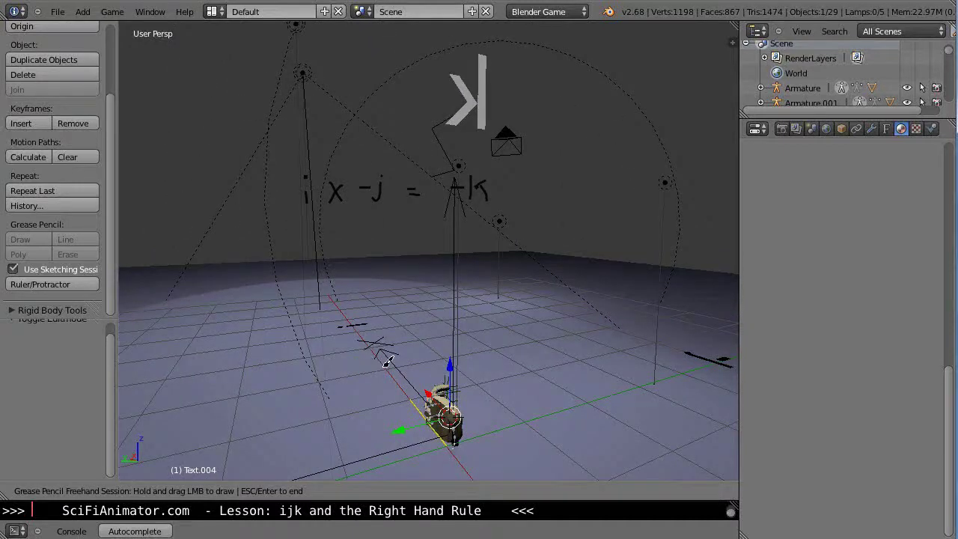
{"action": "scroll", "coordinate": [388, 361], "scroll_direction": "down", "scroll_amount": 2}
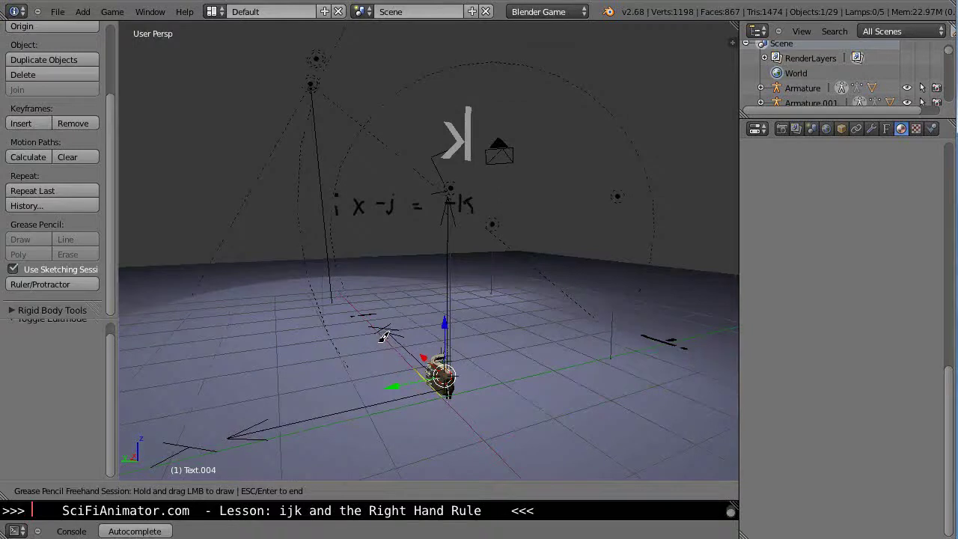
{"action": "mouse_move", "coordinate": [383, 336]}
{"action": "middle_mouse_down"}
{"action": "mouse_move", "coordinate": [419, 343]}
{"action": "mouse_move", "coordinate": [387, 347]}
{"action": "middle_mouse_up"}
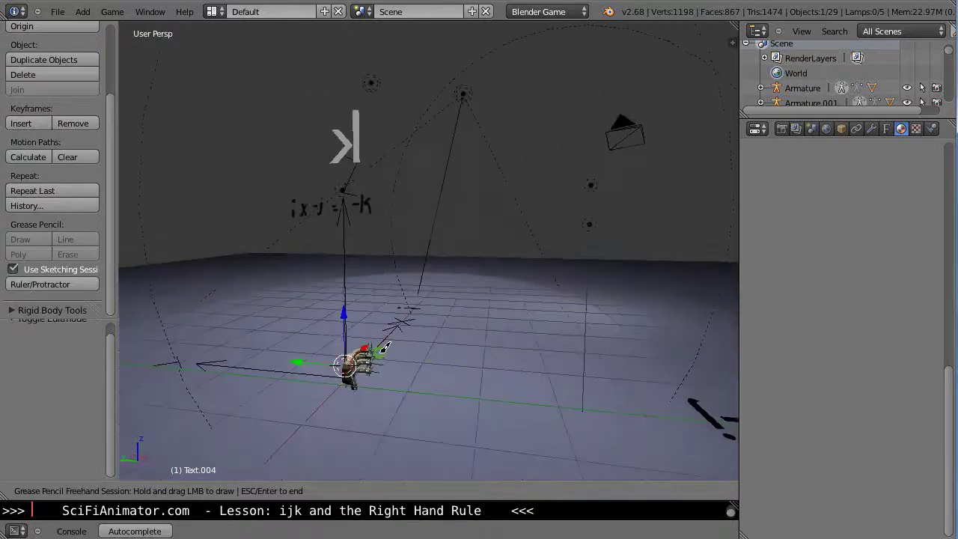